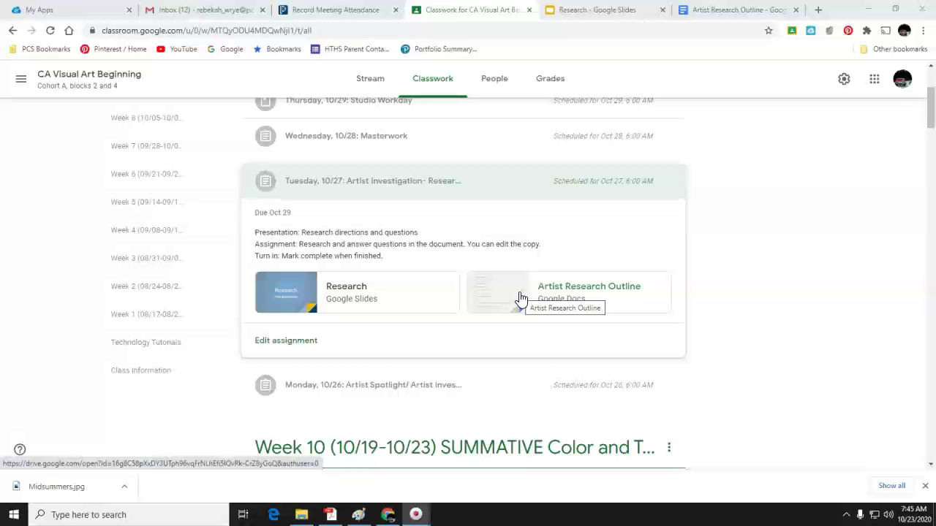
Present the Research deck full screen and advance to slide 2, Parts of the Research.
{"action": "left_click", "coordinate": [575, 10]}
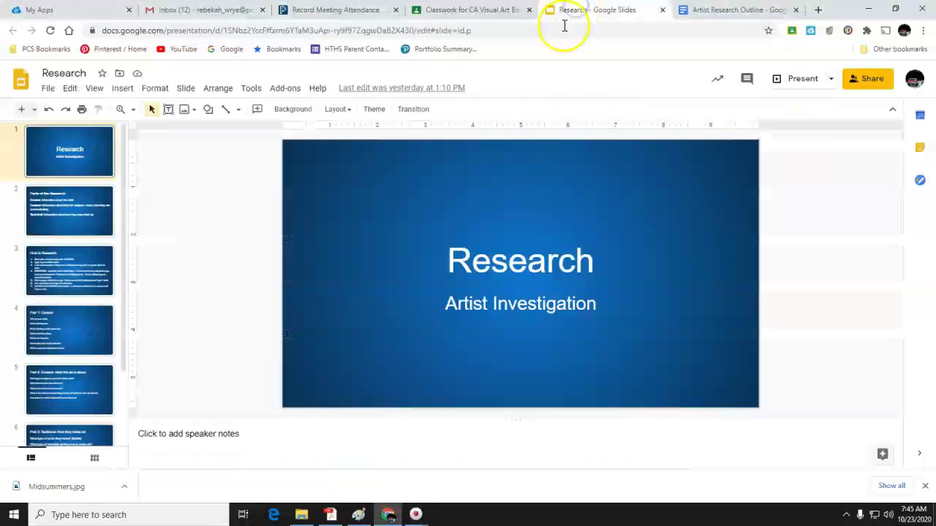
{"action": "left_click", "coordinate": [95, 88]}
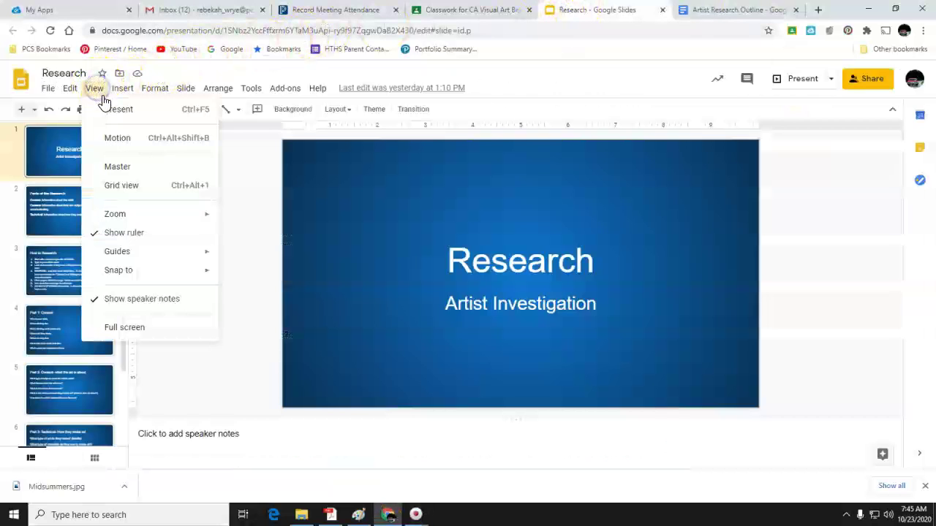
{"action": "left_click", "coordinate": [110, 108]}
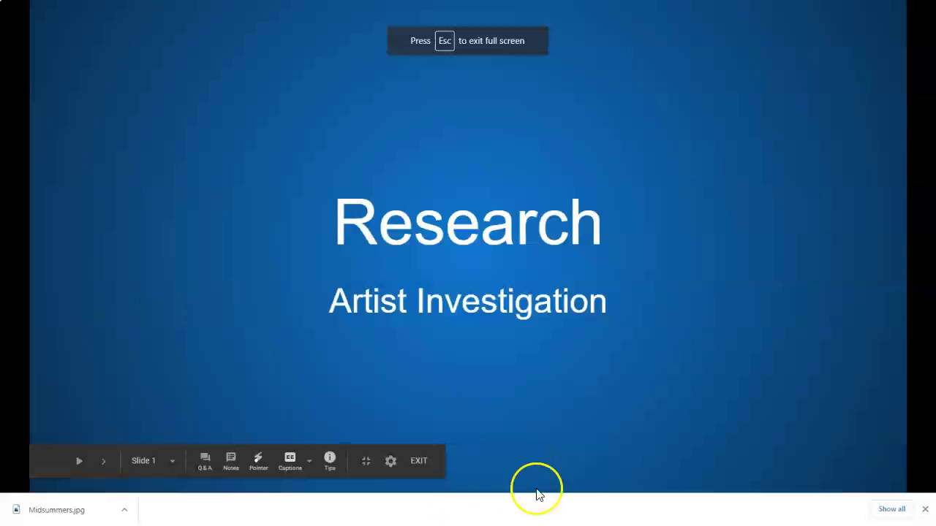
{"action": "key", "text": "Right"}
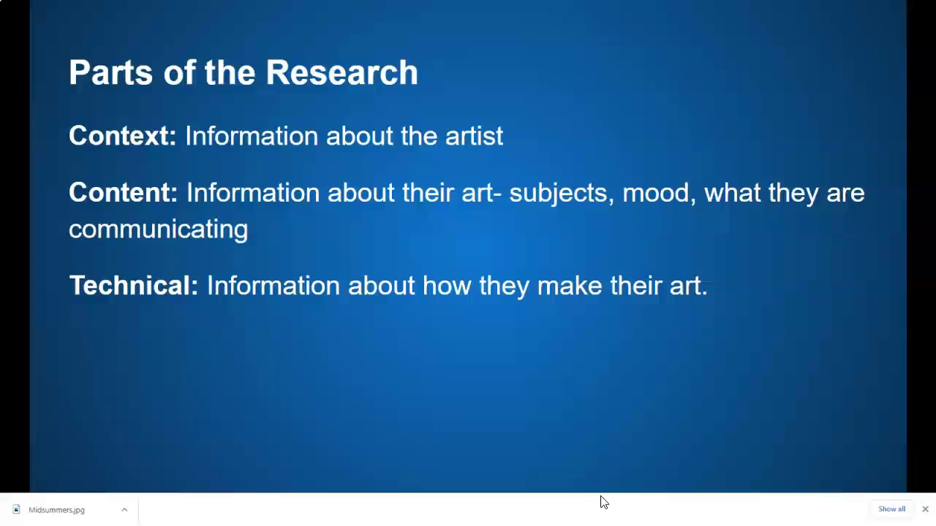
Advance the slideshow to slide 3, How to Research, with its seven steps.
{"action": "left_click", "coordinate": [592, 448]}
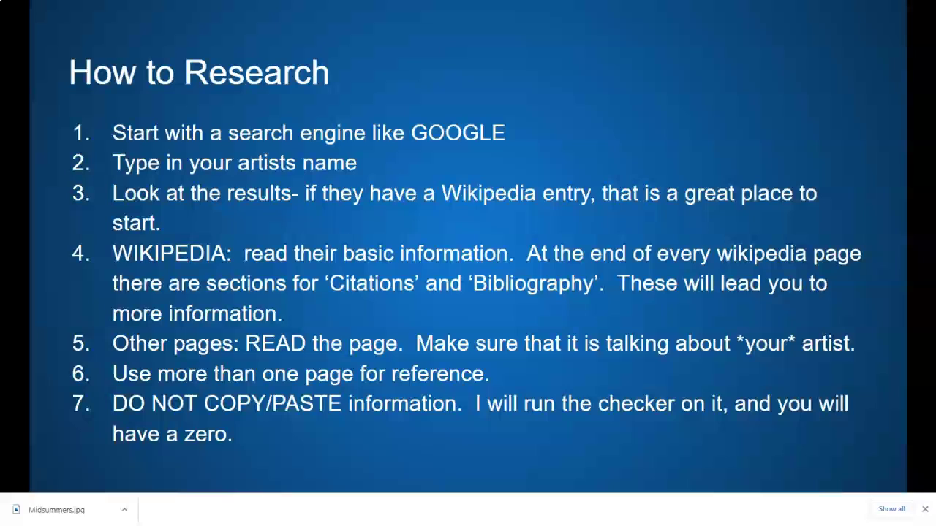
{"action": "mouse_move", "coordinate": [587, 445]}
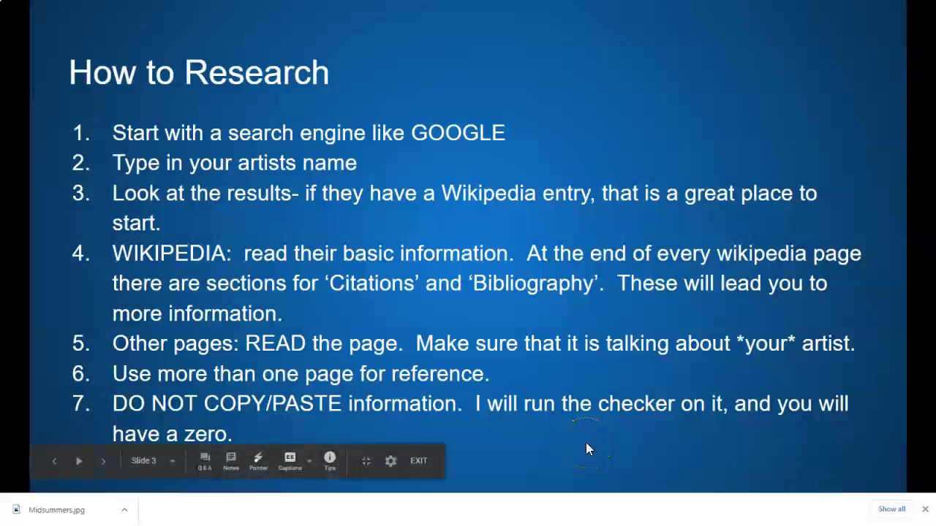
Advance the slideshow to slide 4, Part 1: Context.
{"action": "left_click", "coordinate": [586, 449]}
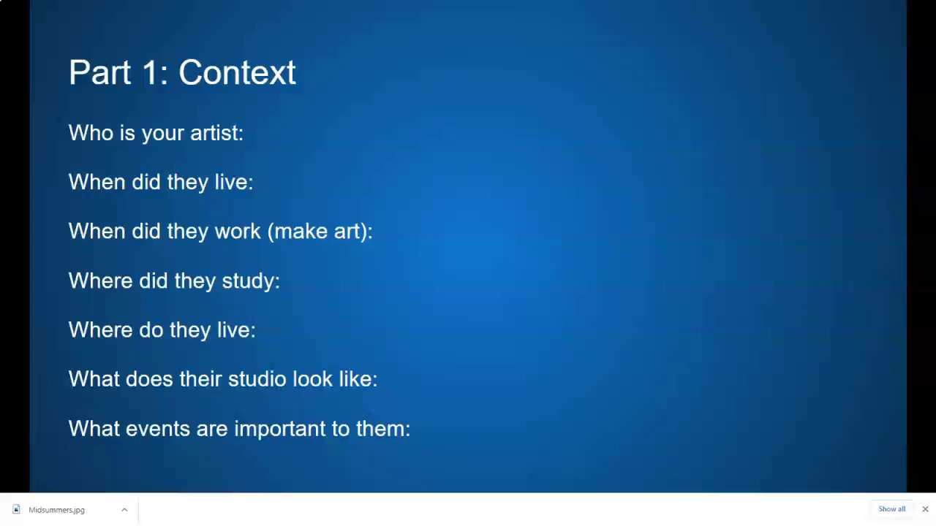
Advance the slideshow to slide 5, Part 2: Content.
{"action": "left_click", "coordinate": [590, 445]}
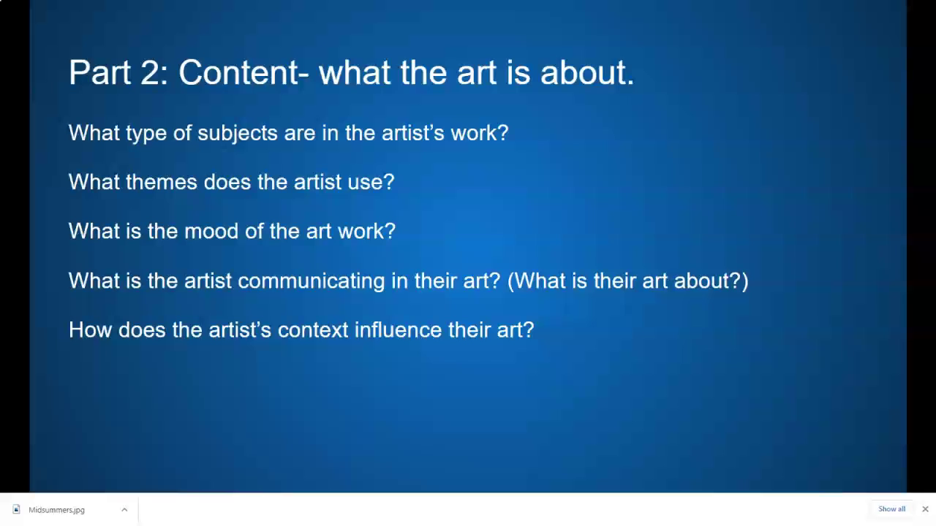
Step through Part 3: Technical and the Assignment slide, then exit the slideshow.
{"action": "left_click", "coordinate": [587, 450]}
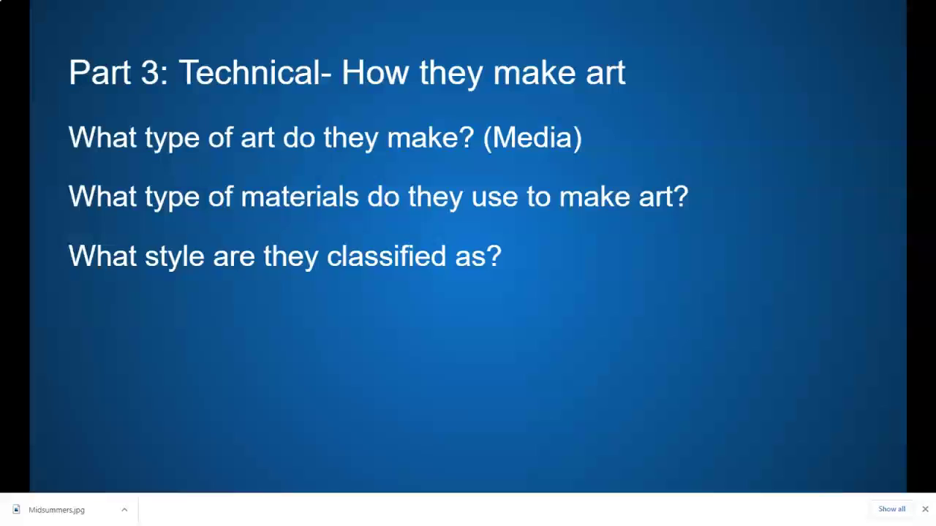
{"action": "key", "text": "Right"}
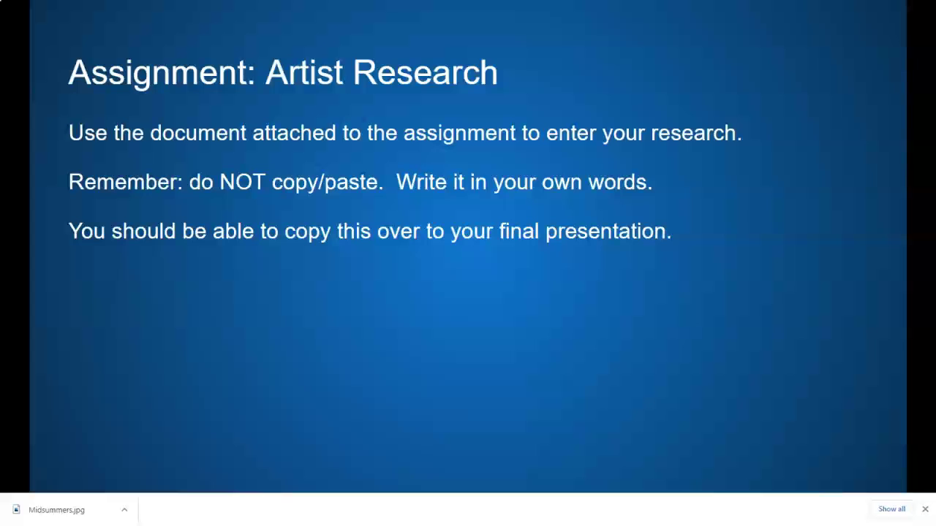
{"action": "key", "text": "Escape"}
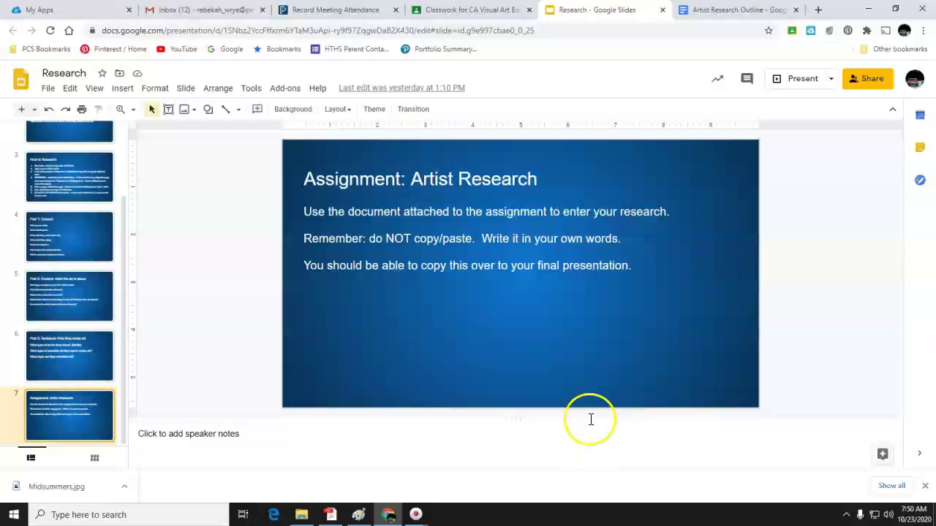
In the Artist Research Outline, delete the repeated studio question and the blank line before section II.
{"action": "left_click", "coordinate": [715, 10]}
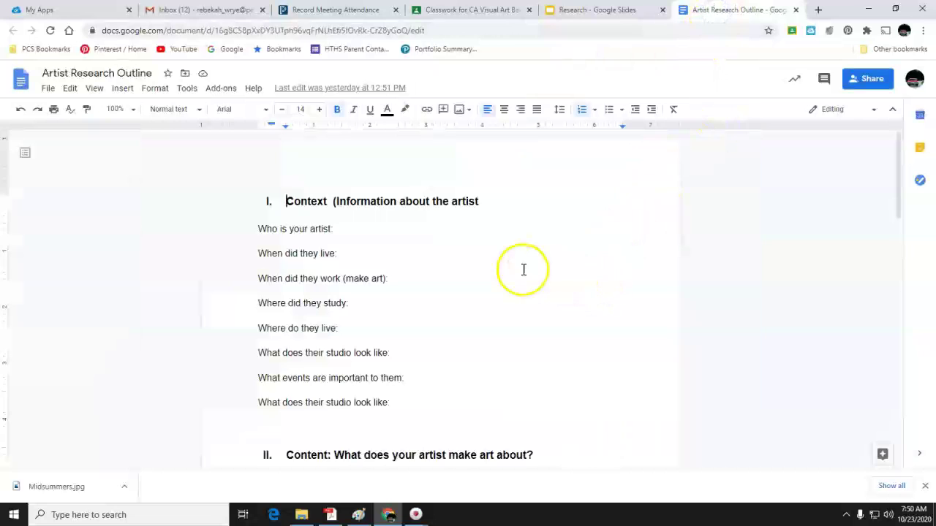
{"action": "scroll", "coordinate": [515, 265], "scroll_direction": "down", "scroll_amount": 2}
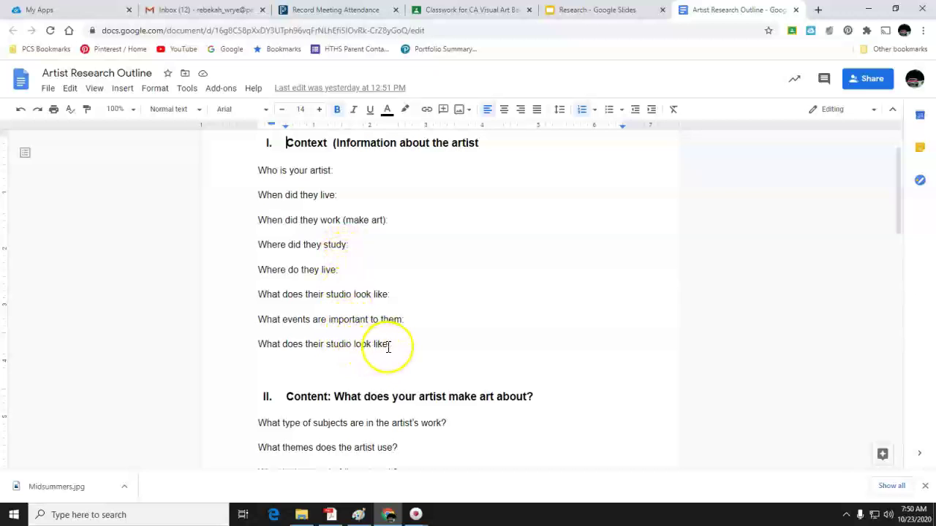
{"action": "left_click_drag", "start_coordinate": [397, 344], "coordinate": [241, 344]}
{"action": "type", "text": "\\"}
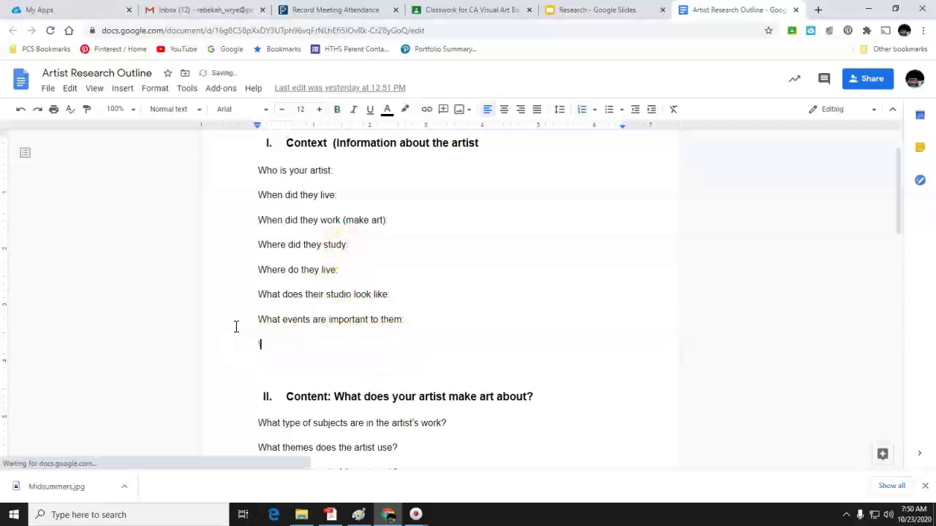
{"action": "key", "text": "BackSpace"}
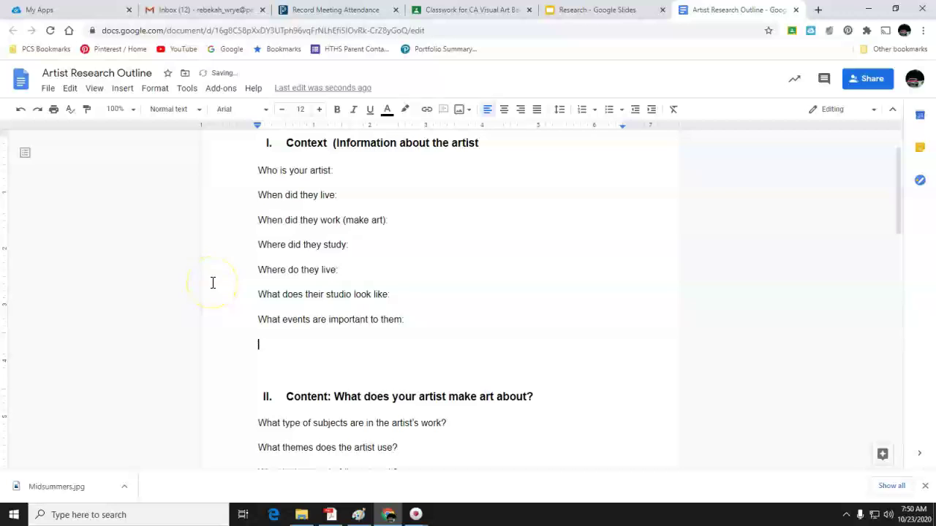
{"action": "left_click", "coordinate": [262, 379]}
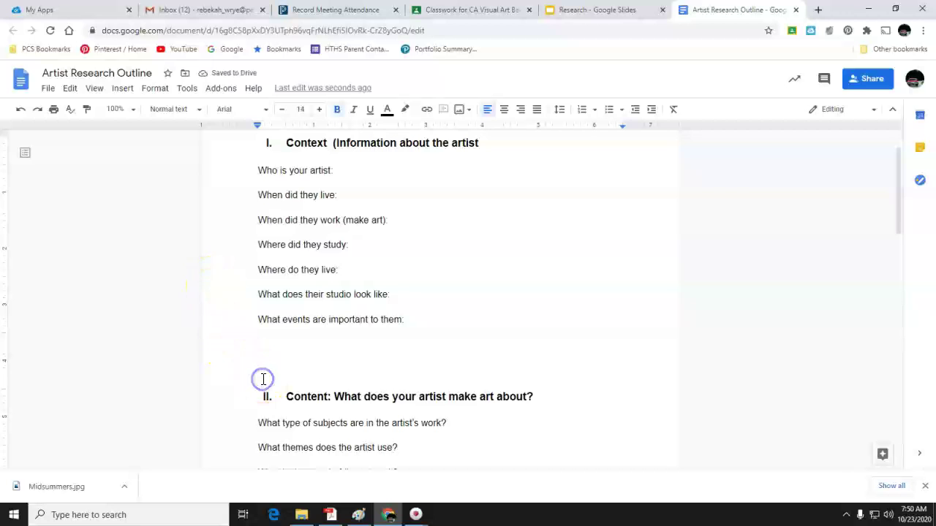
{"action": "key", "text": "BackSpace"}
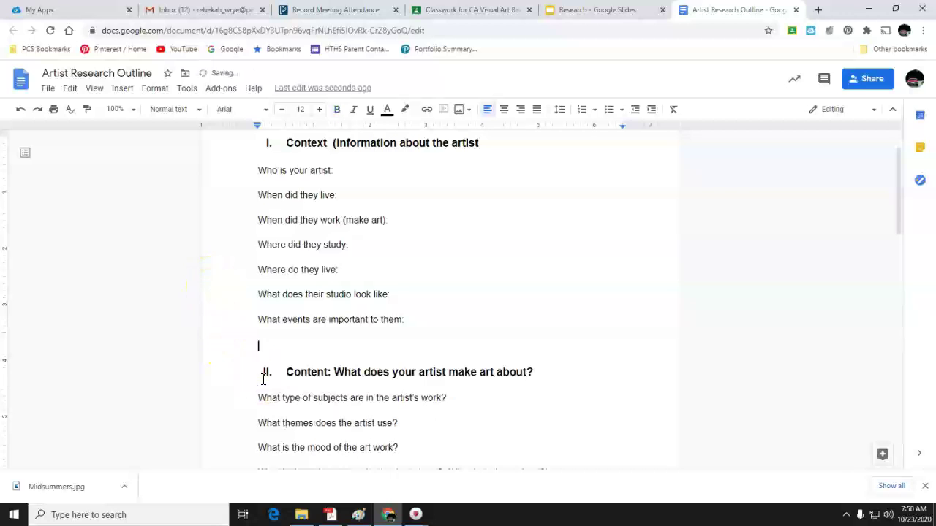
Scroll through the outline's Context, Content and Technical question sections.
{"action": "scroll", "coordinate": [380, 373], "scroll_direction": "down", "scroll_amount": 1}
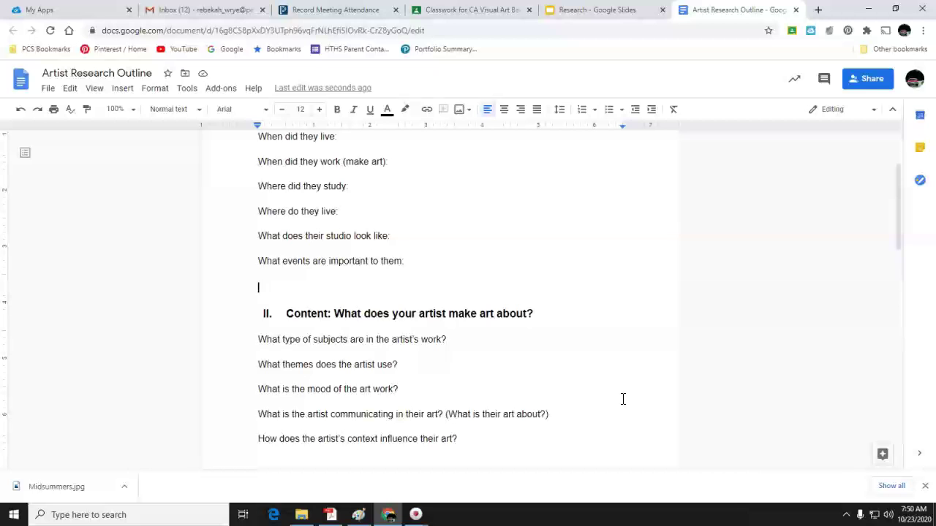
{"action": "scroll", "coordinate": [613, 404], "scroll_direction": "down", "scroll_amount": 1}
{"action": "scroll", "coordinate": [554, 354], "scroll_direction": "up", "scroll_amount": 1}
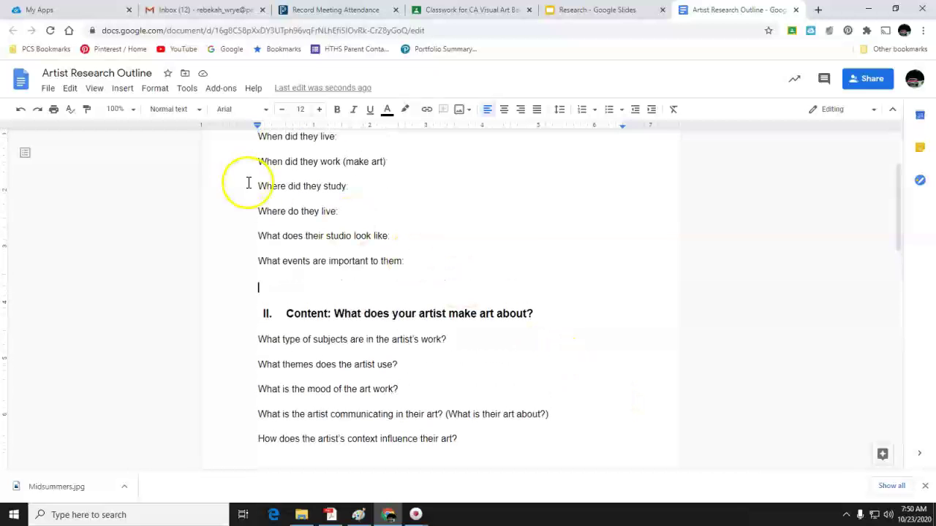
{"action": "scroll", "coordinate": [528, 356], "scroll_direction": "down", "scroll_amount": 6}
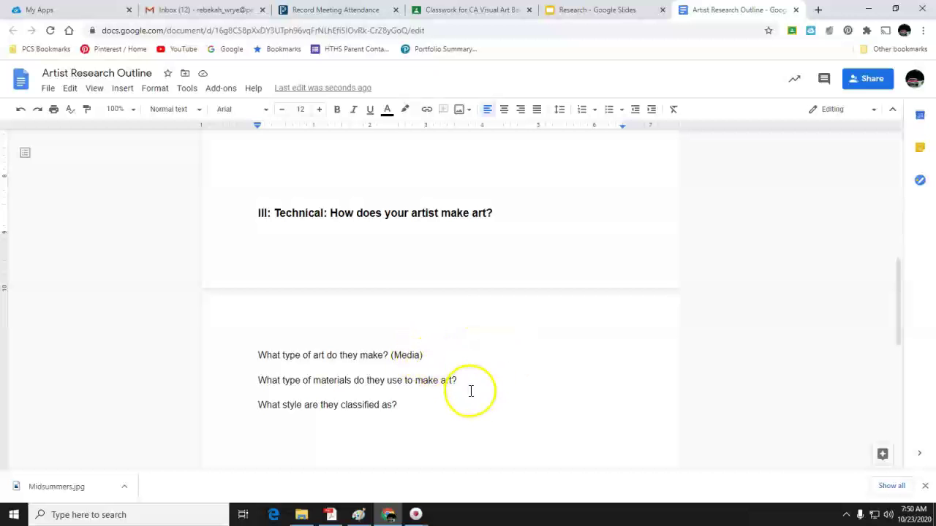
{"action": "scroll", "coordinate": [472, 395], "scroll_direction": "up", "scroll_amount": 2}
{"action": "scroll", "coordinate": [473, 393], "scroll_direction": "down", "scroll_amount": 2}
{"action": "scroll", "coordinate": [472, 392], "scroll_direction": "up", "scroll_amount": 8}
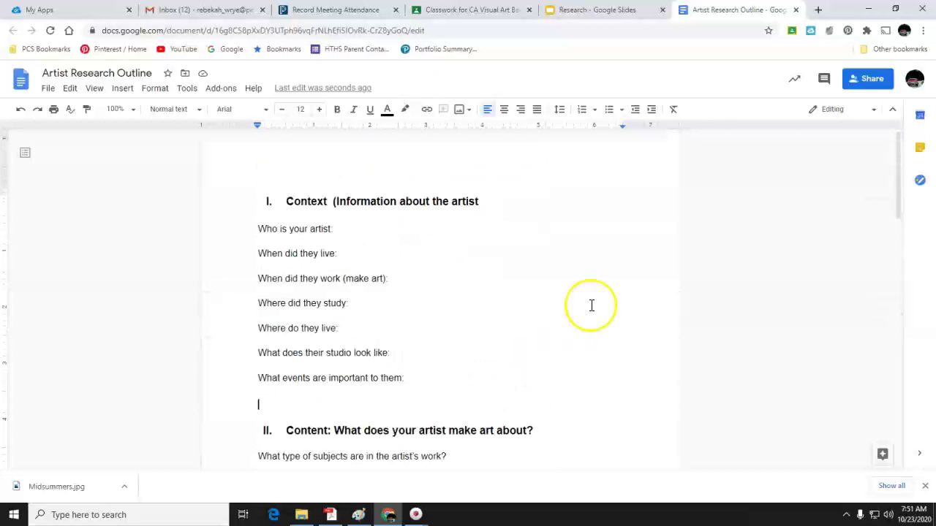
In a new tab, search Google for faith ringgold and open her Wikipedia article.
{"action": "left_click", "coordinate": [818, 10]}
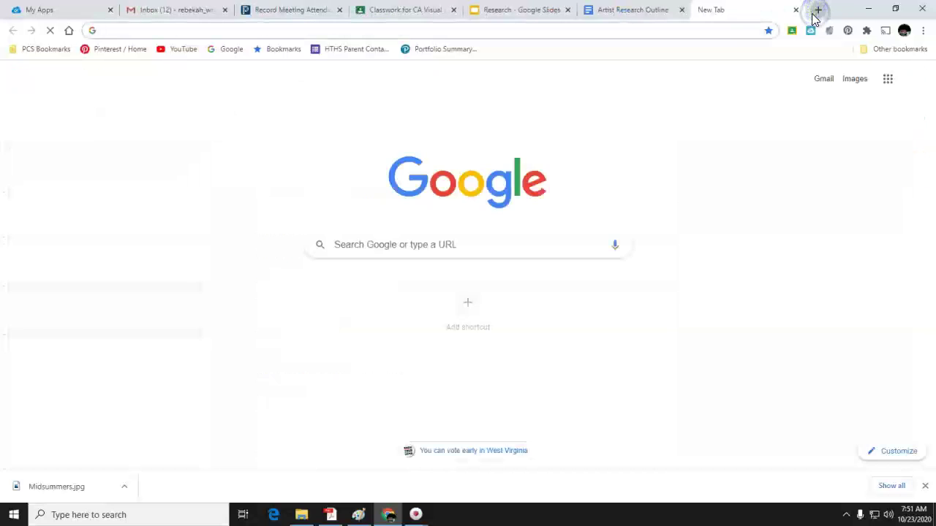
{"action": "left_click", "coordinate": [502, 243]}
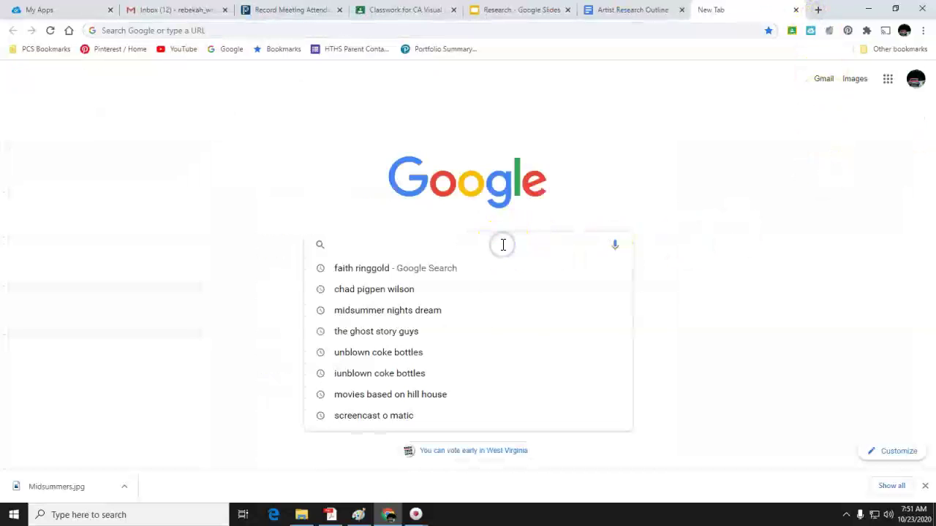
{"action": "left_click", "coordinate": [356, 268]}
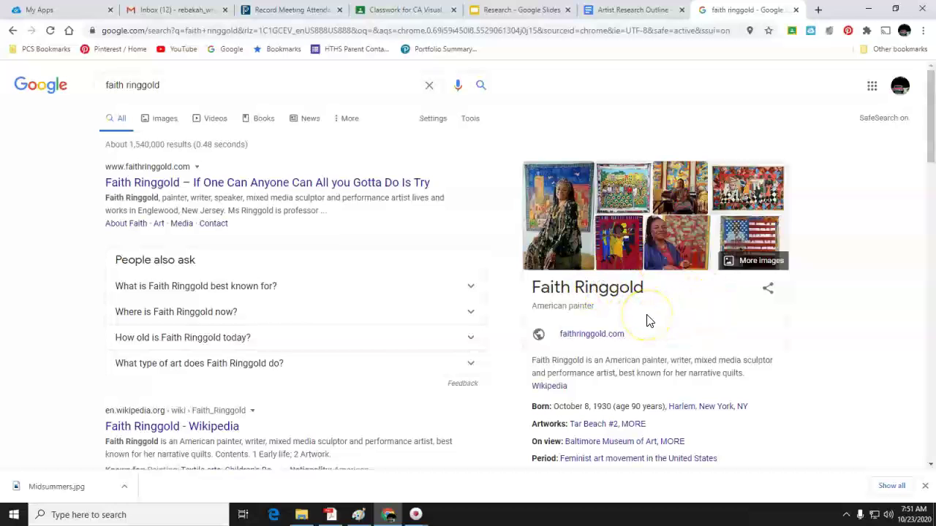
{"action": "scroll", "coordinate": [644, 296], "scroll_direction": "down", "scroll_amount": 1}
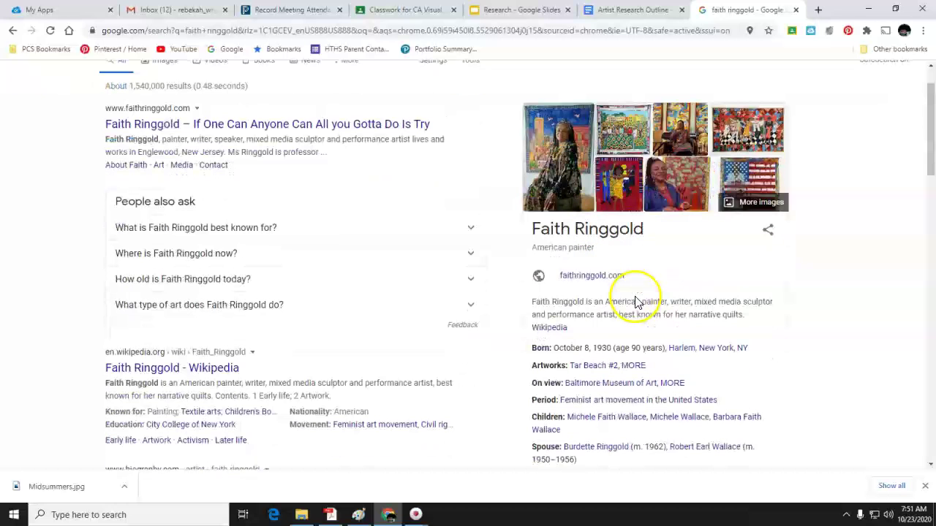
{"action": "left_click", "coordinate": [553, 331]}
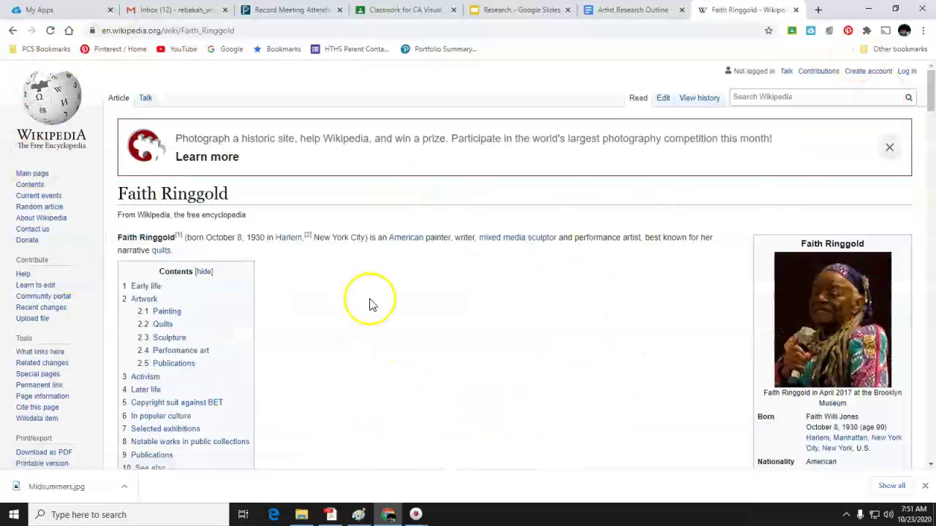
Scroll the Faith Ringgold article from the top through Early life to Painting.
{"action": "scroll", "coordinate": [388, 286], "scroll_direction": "down", "scroll_amount": 4}
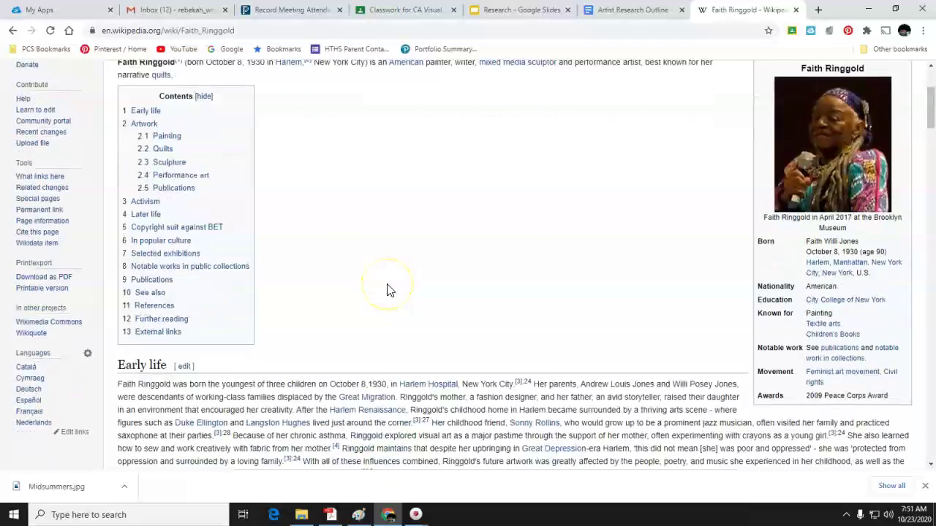
{"action": "scroll", "coordinate": [387, 290], "scroll_direction": "down", "scroll_amount": 1}
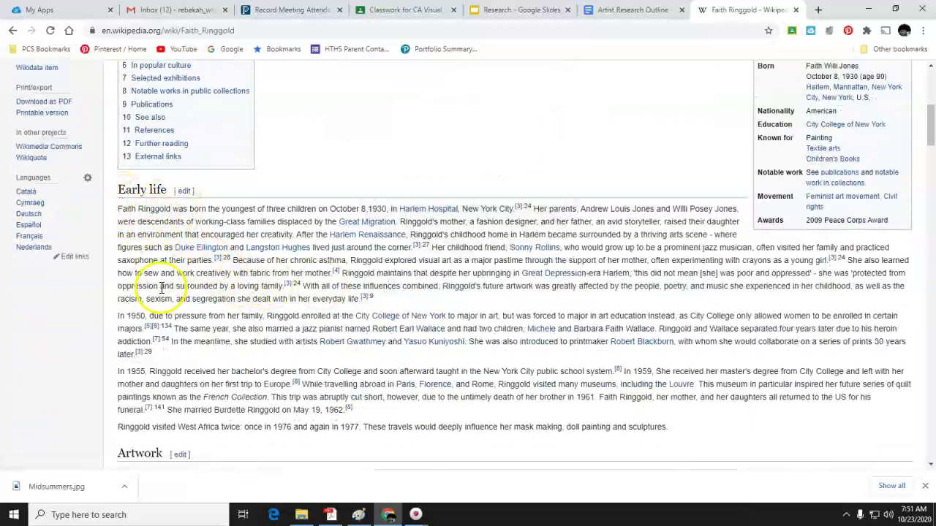
{"action": "mouse_move", "coordinate": [423, 343]}
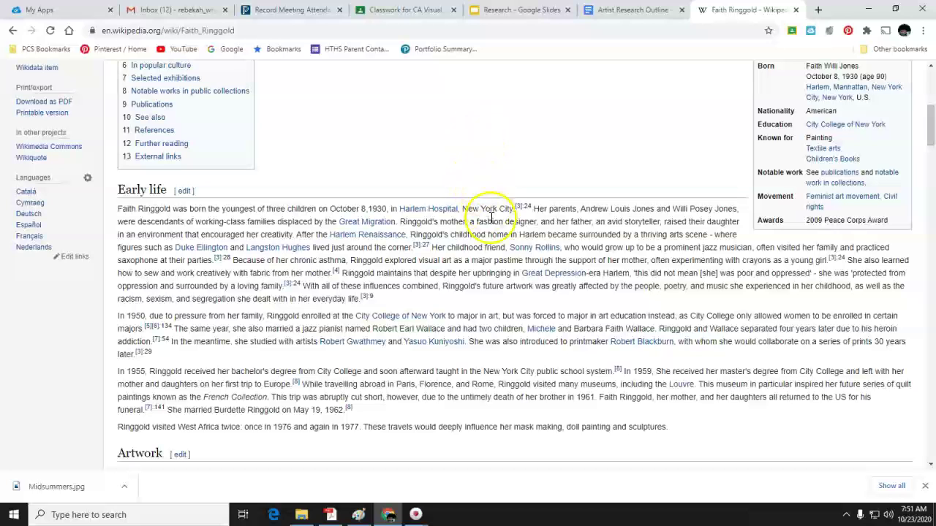
{"action": "scroll", "coordinate": [494, 272], "scroll_direction": "down", "scroll_amount": 1}
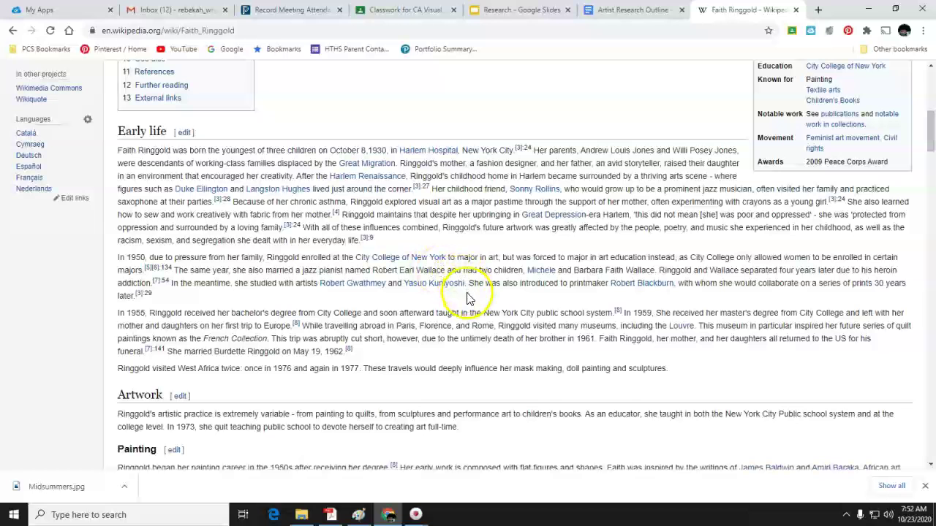
{"action": "scroll", "coordinate": [468, 298], "scroll_direction": "down", "scroll_amount": 1}
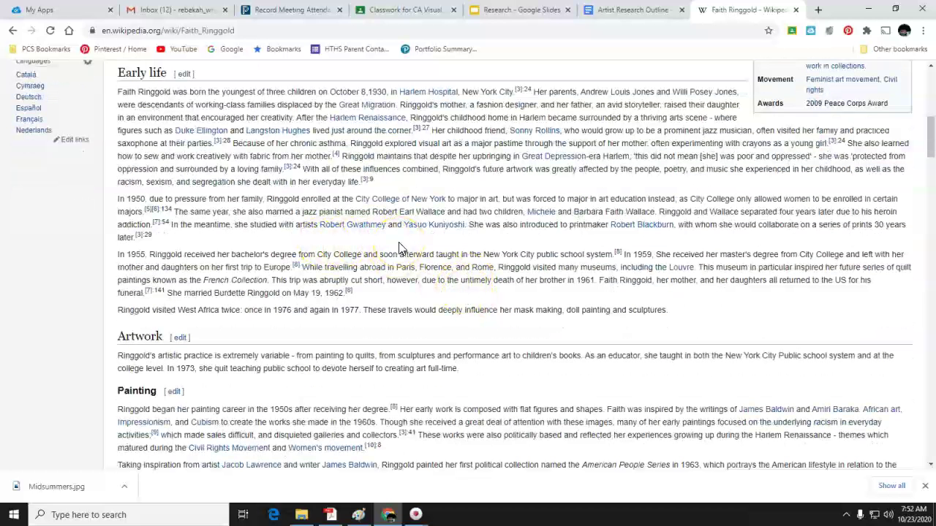
{"action": "scroll", "coordinate": [398, 248], "scroll_direction": "down", "scroll_amount": 4}
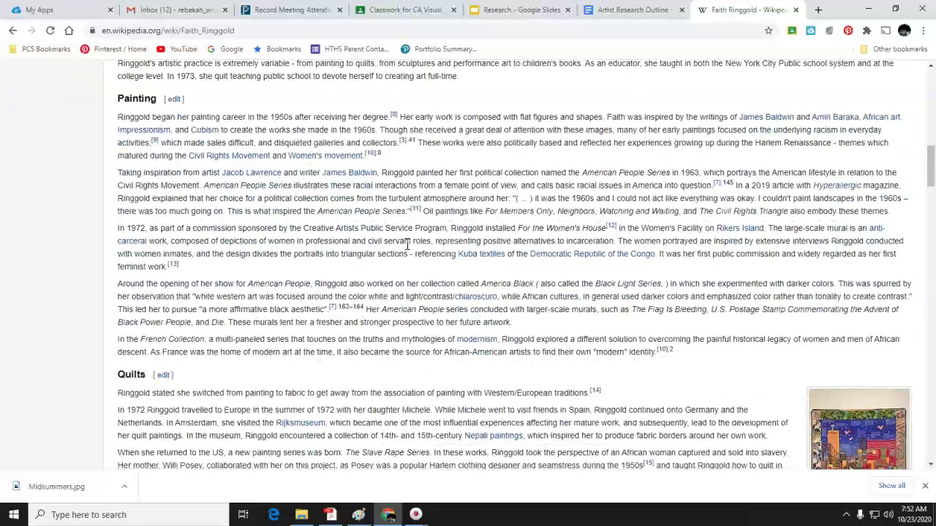
{"action": "scroll", "coordinate": [408, 246], "scroll_direction": "up", "scroll_amount": 2}
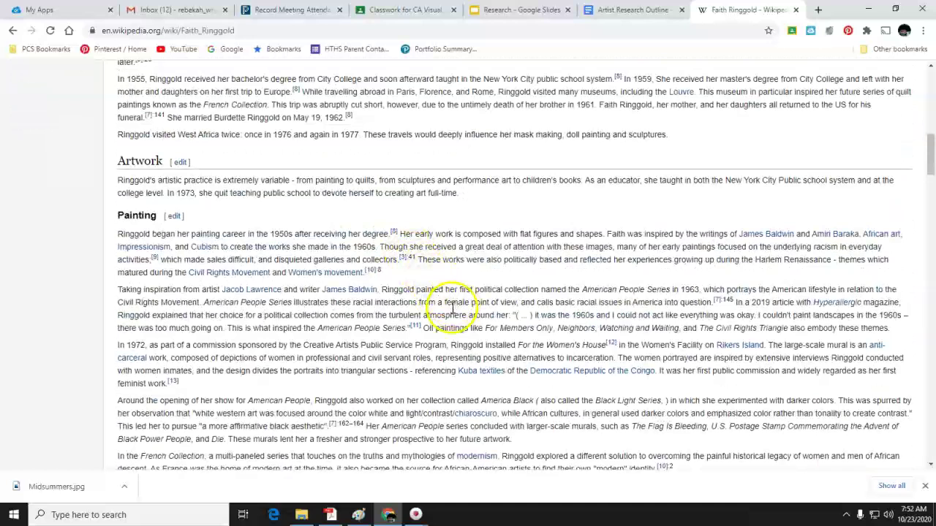
{"action": "mouse_move", "coordinate": [489, 383]}
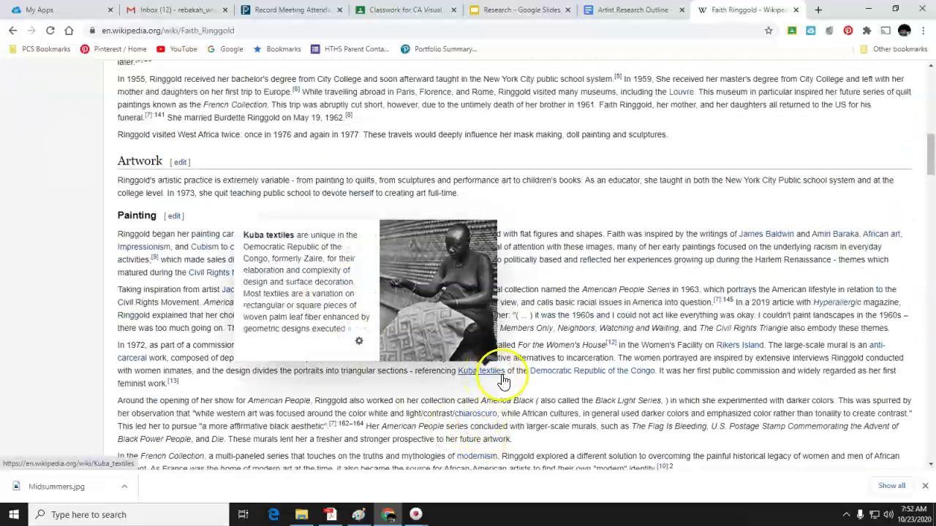
{"action": "mouse_move", "coordinate": [535, 379]}
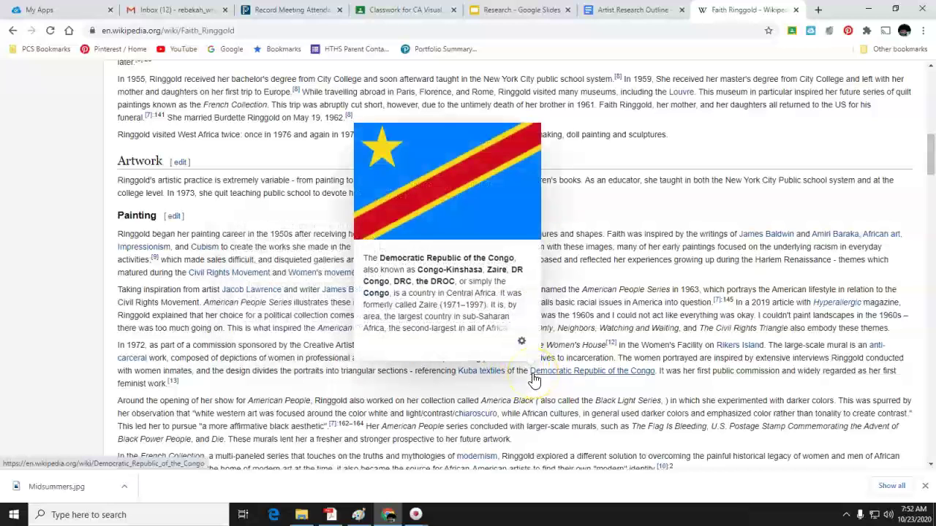
{"action": "mouse_move", "coordinate": [271, 292]}
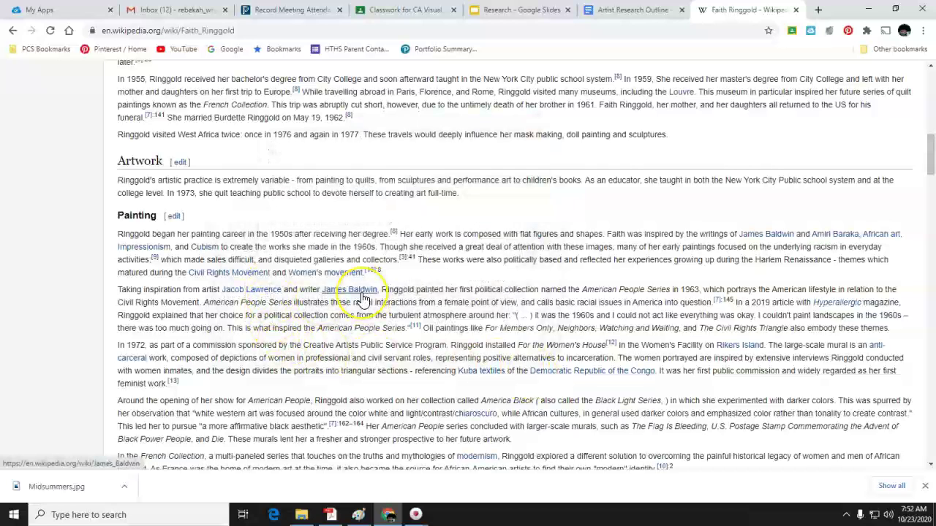
{"action": "mouse_move", "coordinate": [363, 300]}
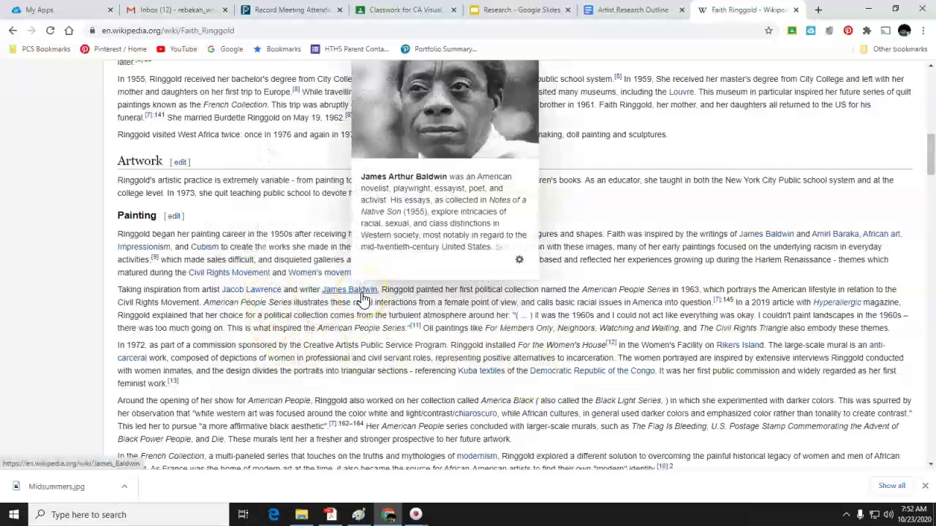
{"action": "scroll", "coordinate": [373, 312], "scroll_direction": "down", "scroll_amount": 3}
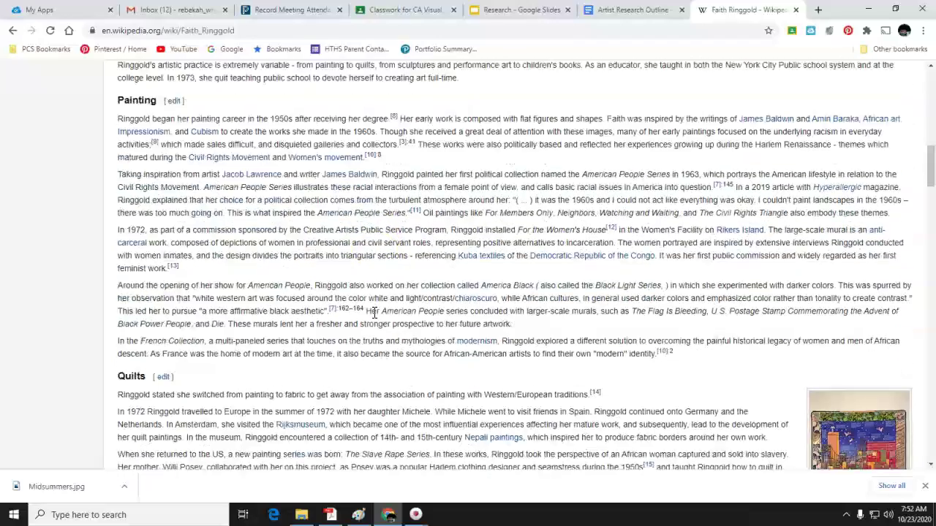
Scroll the article past the bibliography and See also list down to References.
{"action": "scroll", "coordinate": [374, 312], "scroll_direction": "down", "scroll_amount": 4}
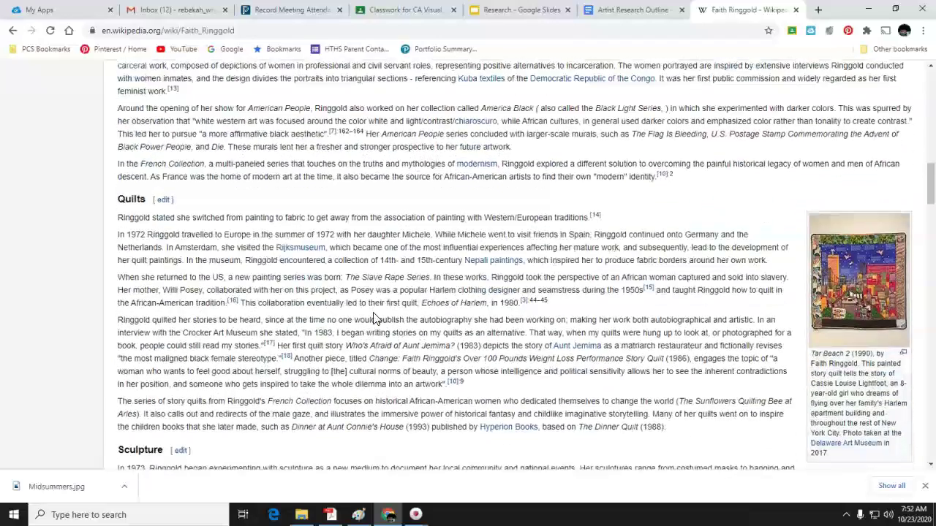
{"action": "scroll", "coordinate": [374, 319], "scroll_direction": "down", "scroll_amount": 1}
{"action": "scroll", "coordinate": [374, 312], "scroll_direction": "down", "scroll_amount": 1}
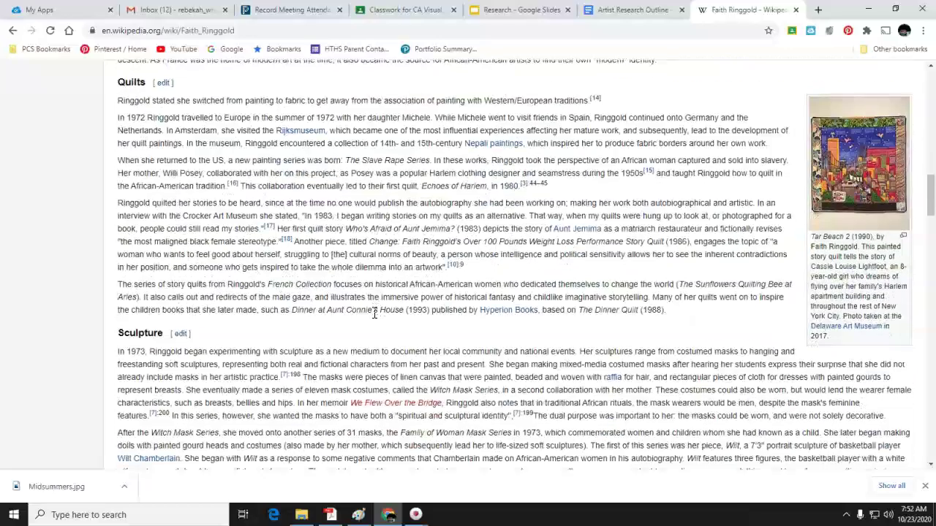
{"action": "scroll", "coordinate": [373, 313], "scroll_direction": "down", "scroll_amount": 3}
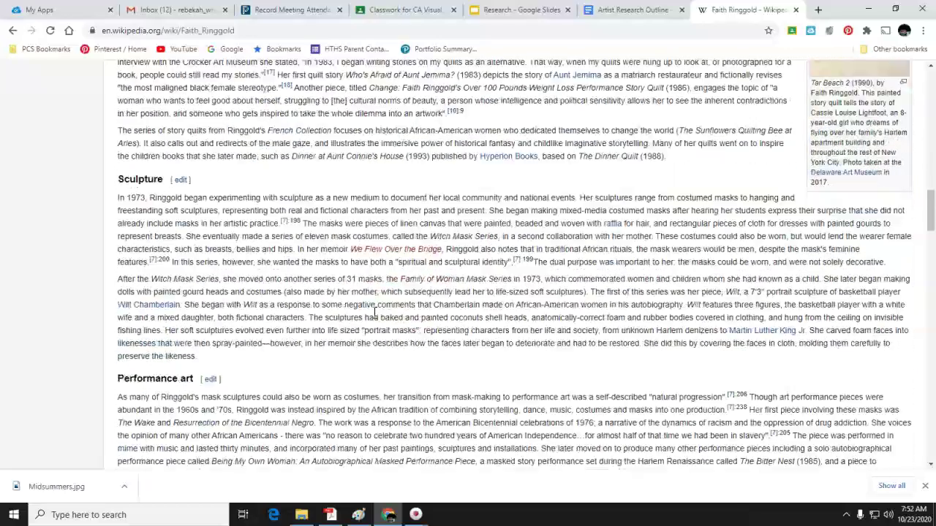
{"action": "scroll", "coordinate": [373, 313], "scroll_direction": "down", "scroll_amount": 5}
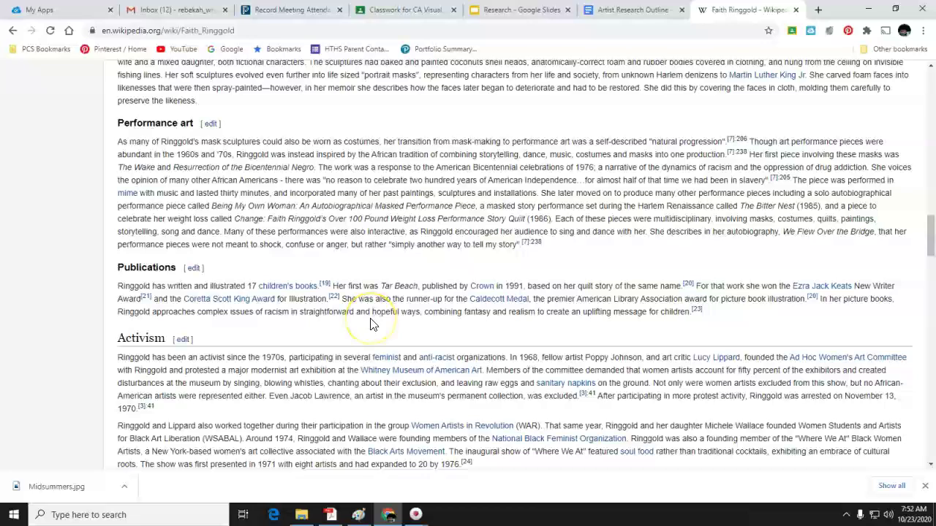
{"action": "scroll", "coordinate": [337, 333], "scroll_direction": "down", "scroll_amount": 3}
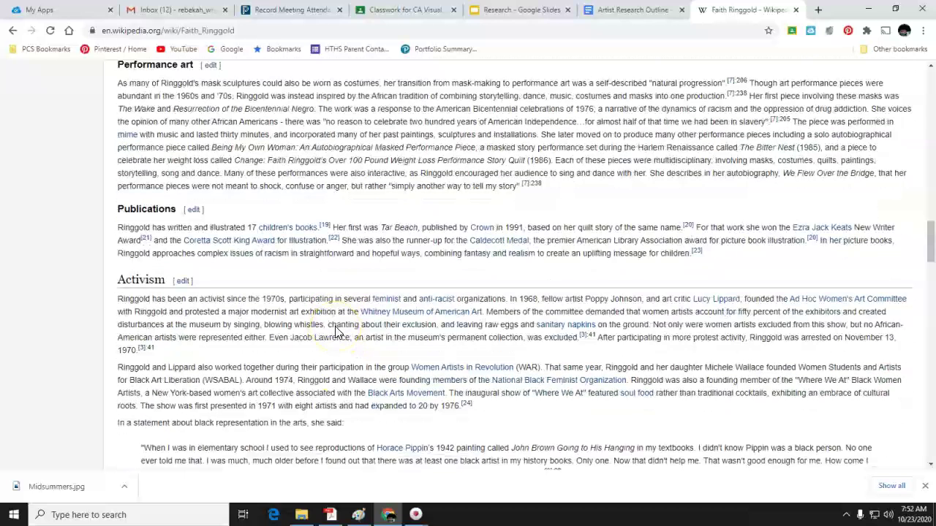
{"action": "scroll", "coordinate": [337, 333], "scroll_direction": "down", "scroll_amount": 1}
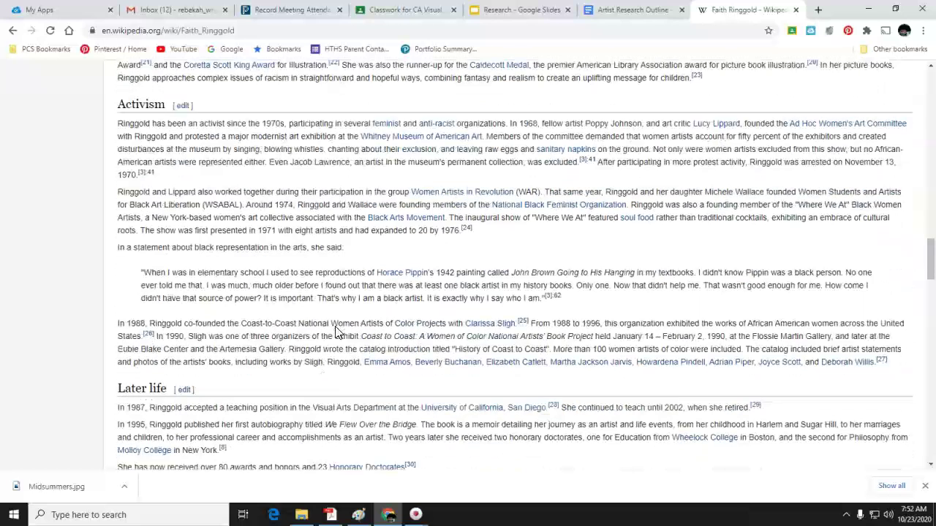
{"action": "scroll", "coordinate": [337, 331], "scroll_direction": "up", "scroll_amount": 1}
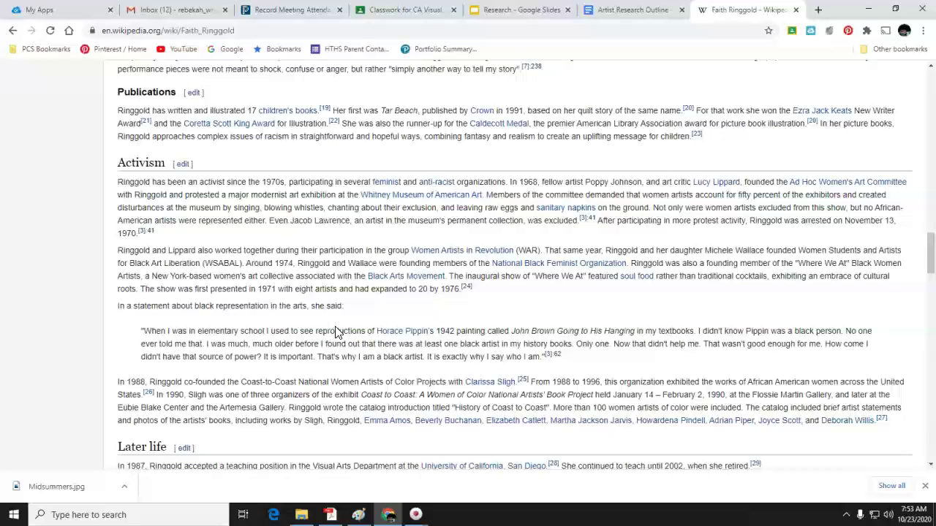
{"action": "scroll", "coordinate": [383, 335], "scroll_direction": "down", "scroll_amount": 3}
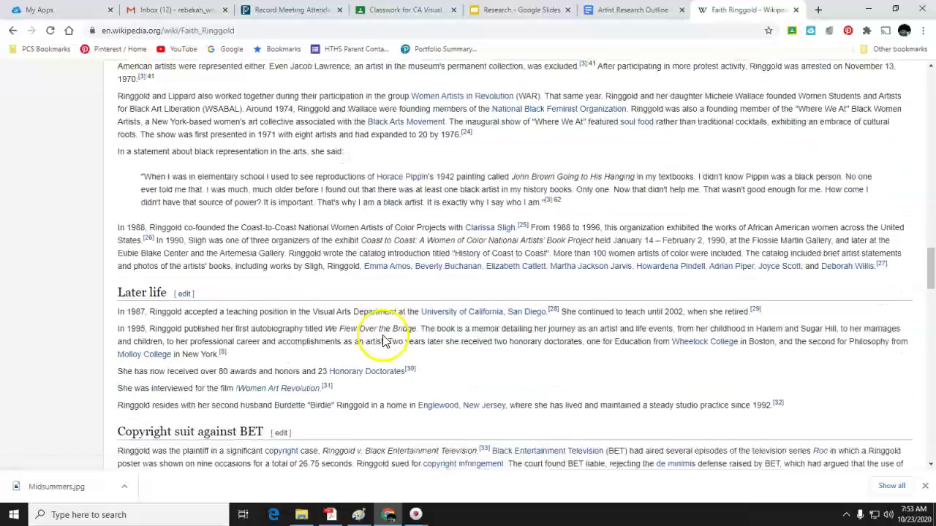
{"action": "scroll", "coordinate": [591, 349], "scroll_direction": "down", "scroll_amount": 1}
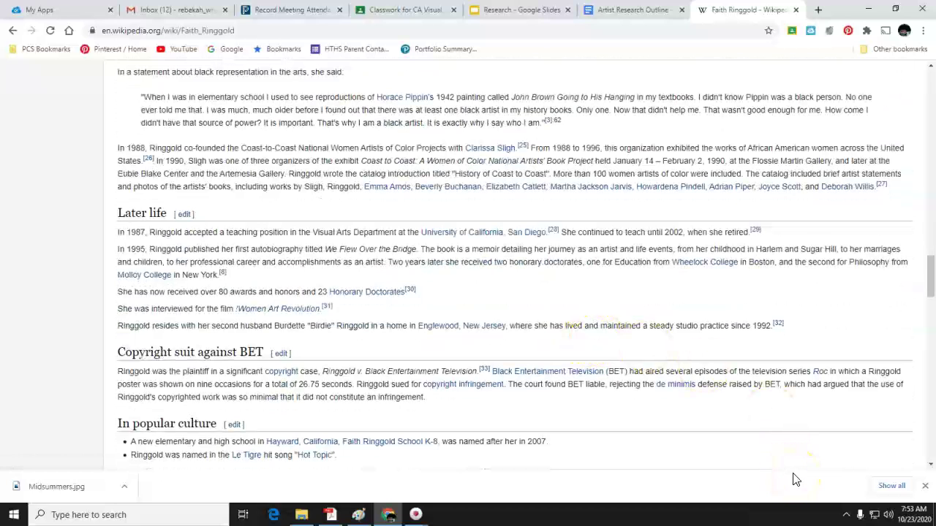
{"action": "scroll", "coordinate": [662, 443], "scroll_direction": "down", "scroll_amount": 1}
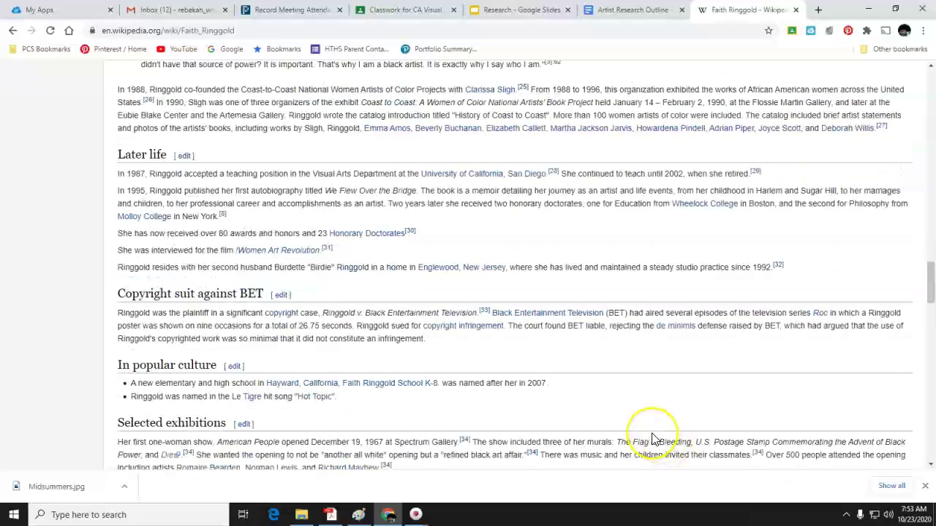
{"action": "scroll", "coordinate": [654, 438], "scroll_direction": "down", "scroll_amount": 3}
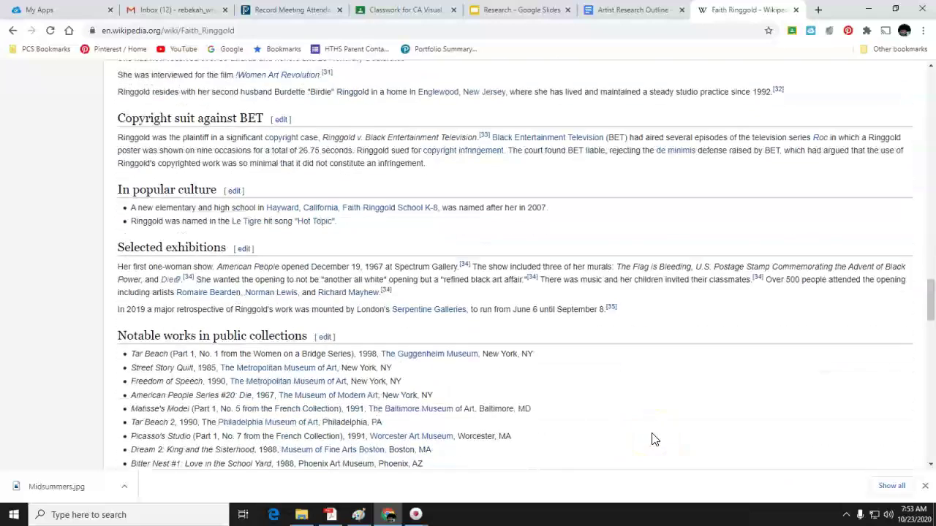
{"action": "scroll", "coordinate": [654, 439], "scroll_direction": "down", "scroll_amount": 1}
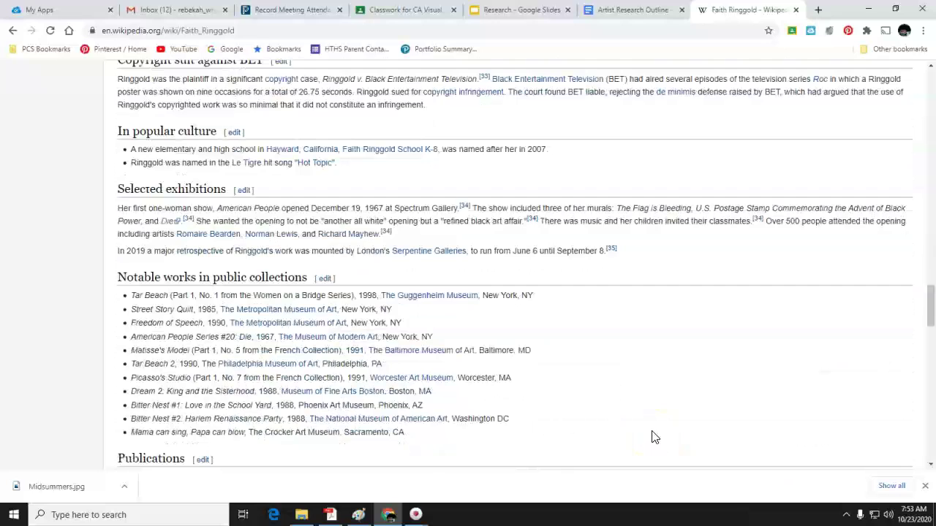
{"action": "scroll", "coordinate": [654, 437], "scroll_direction": "down", "scroll_amount": 1}
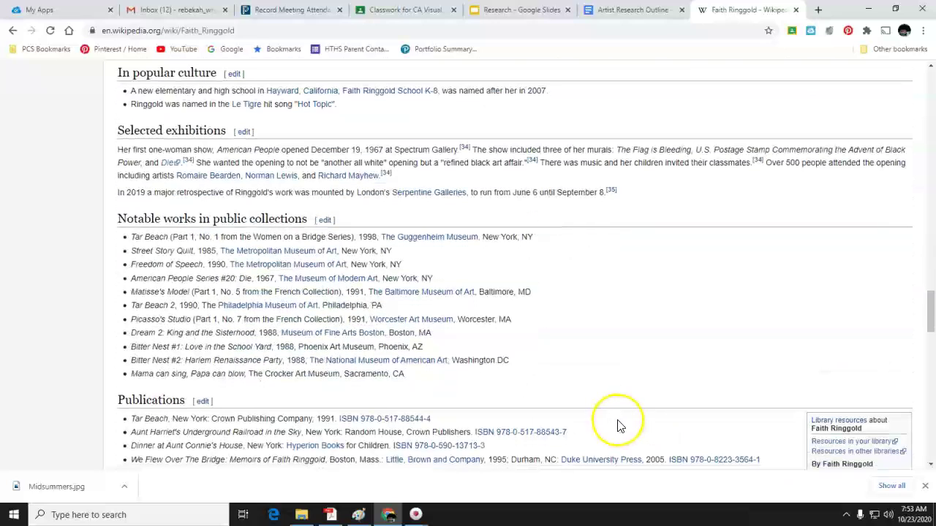
{"action": "scroll", "coordinate": [619, 426], "scroll_direction": "down", "scroll_amount": 2}
{"action": "scroll", "coordinate": [619, 427], "scroll_direction": "down", "scroll_amount": 4}
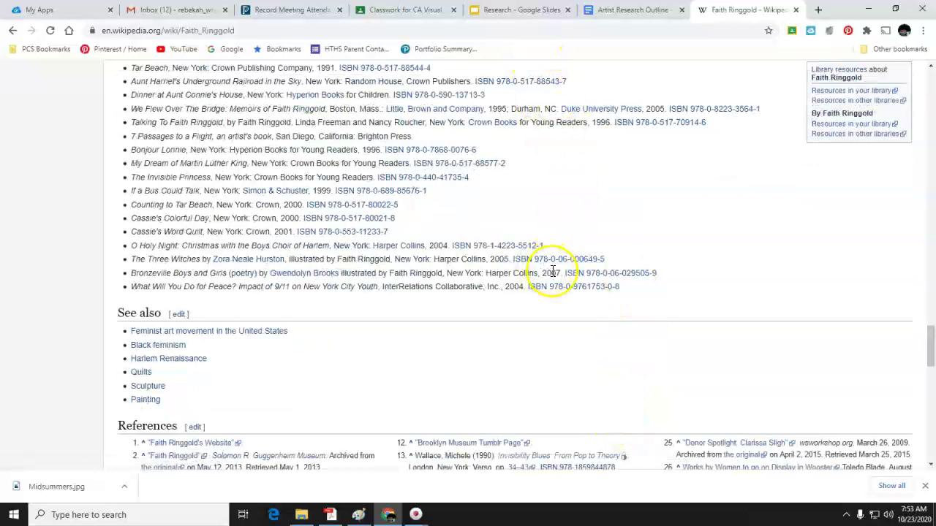
{"action": "scroll", "coordinate": [547, 286], "scroll_direction": "down", "scroll_amount": 2}
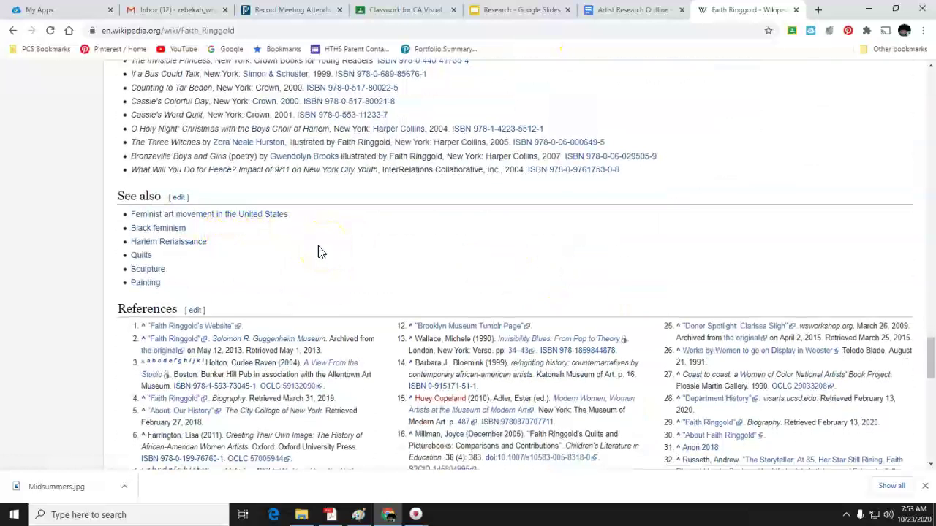
{"action": "scroll", "coordinate": [319, 245], "scroll_direction": "down", "scroll_amount": 2}
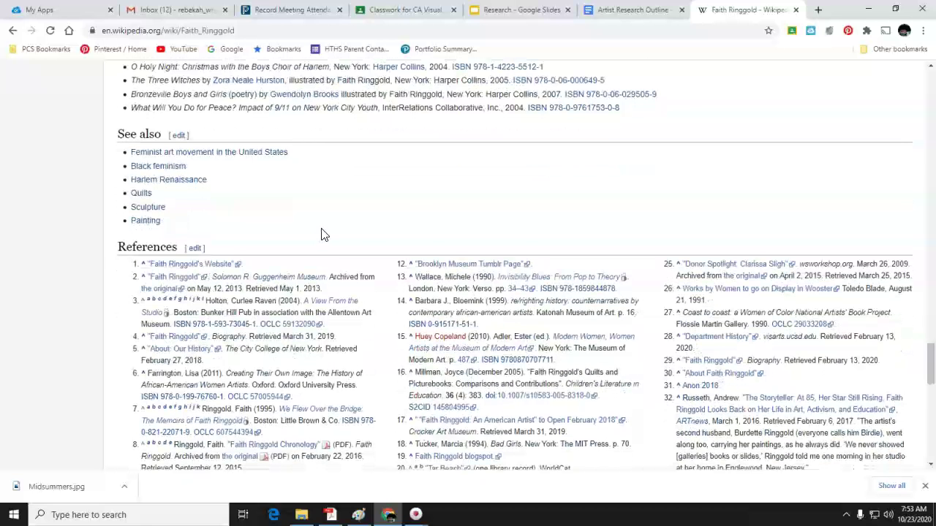
{"action": "left_click", "coordinate": [356, 221]}
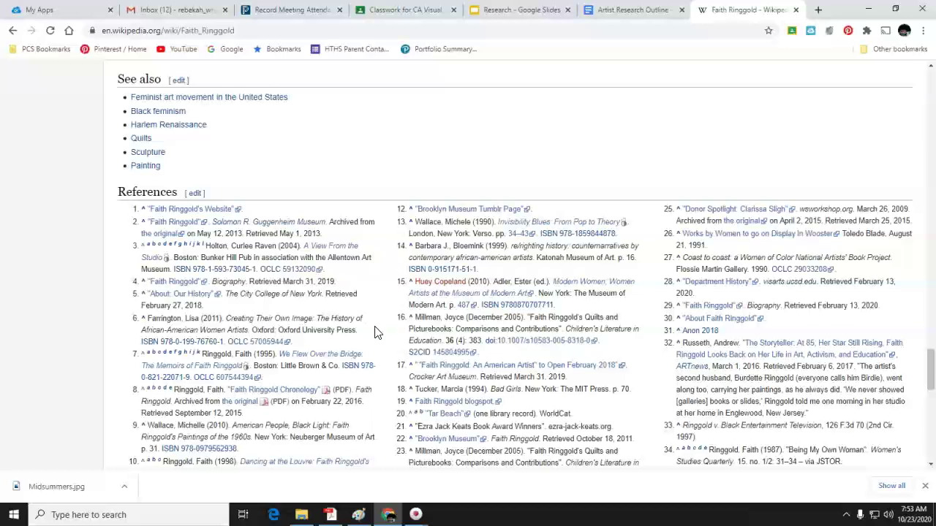
{"action": "scroll", "coordinate": [376, 332], "scroll_direction": "down", "scroll_amount": 1}
{"action": "scroll", "coordinate": [377, 332], "scroll_direction": "down", "scroll_amount": 1}
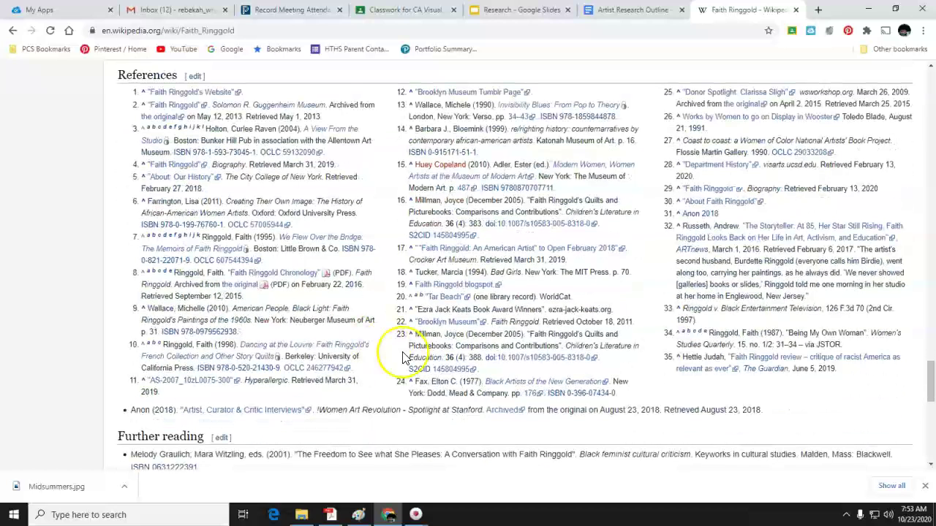
Try the blocked Dancing at the Louvre reference, then open Faith Ringgold Blog from External links.
{"action": "left_click", "coordinate": [285, 348]}
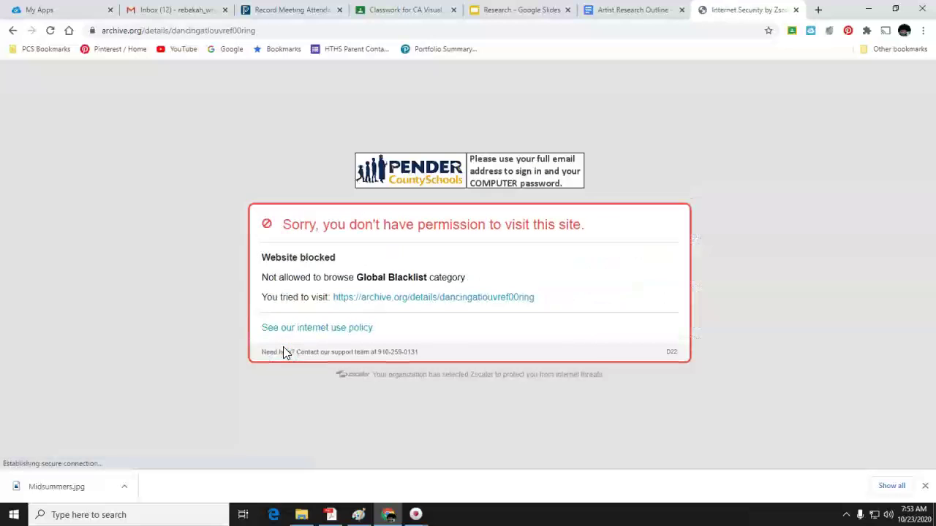
{"action": "left_click", "coordinate": [13, 30]}
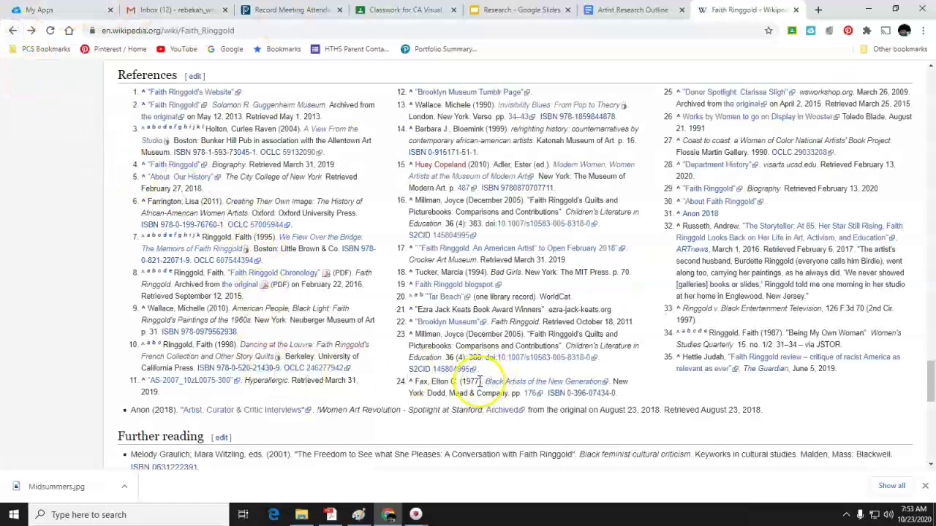
{"action": "scroll", "coordinate": [471, 380], "scroll_direction": "down", "scroll_amount": 1}
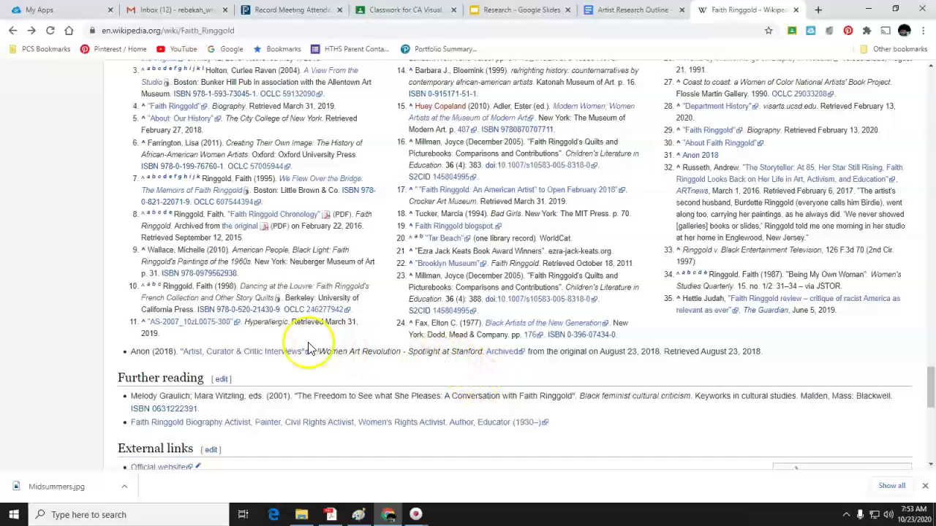
{"action": "scroll", "coordinate": [307, 349], "scroll_direction": "down", "scroll_amount": 1}
{"action": "scroll", "coordinate": [307, 349], "scroll_direction": "down", "scroll_amount": 1}
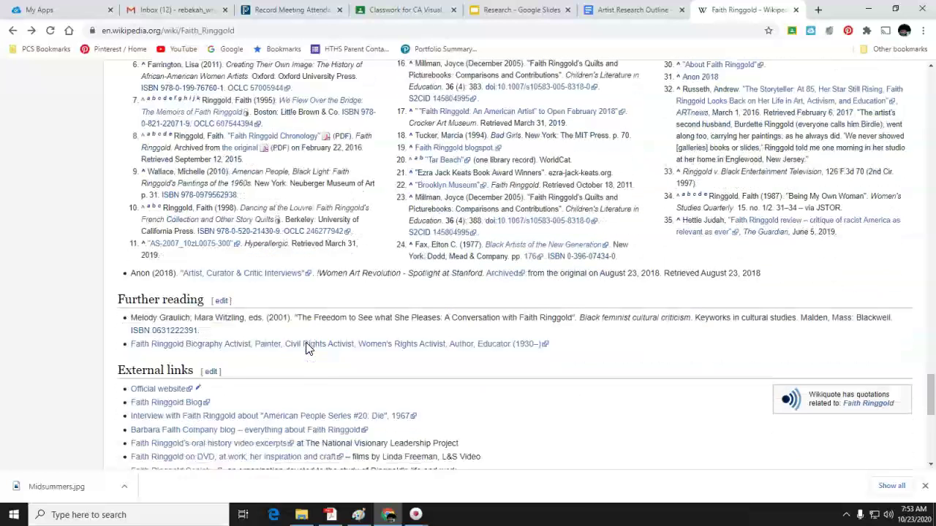
{"action": "scroll", "coordinate": [288, 326], "scroll_direction": "down", "scroll_amount": 1}
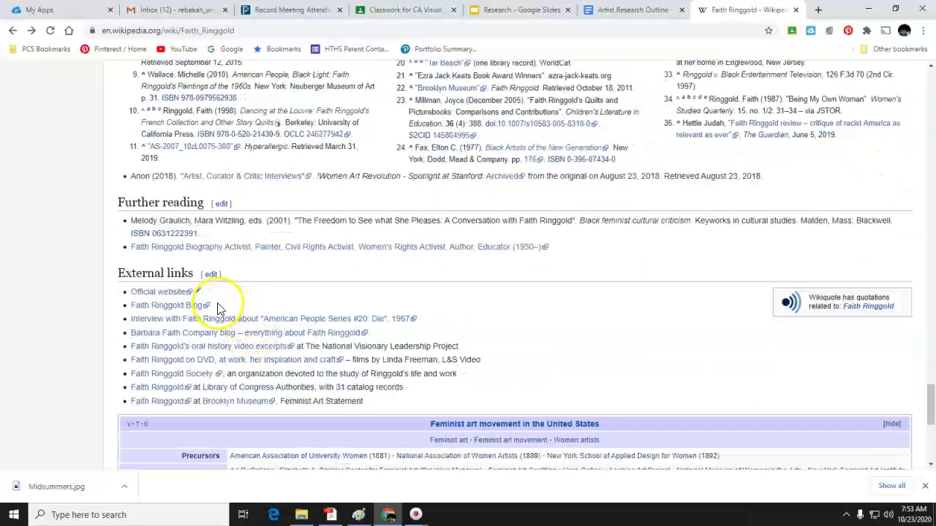
{"action": "left_click", "coordinate": [155, 308]}
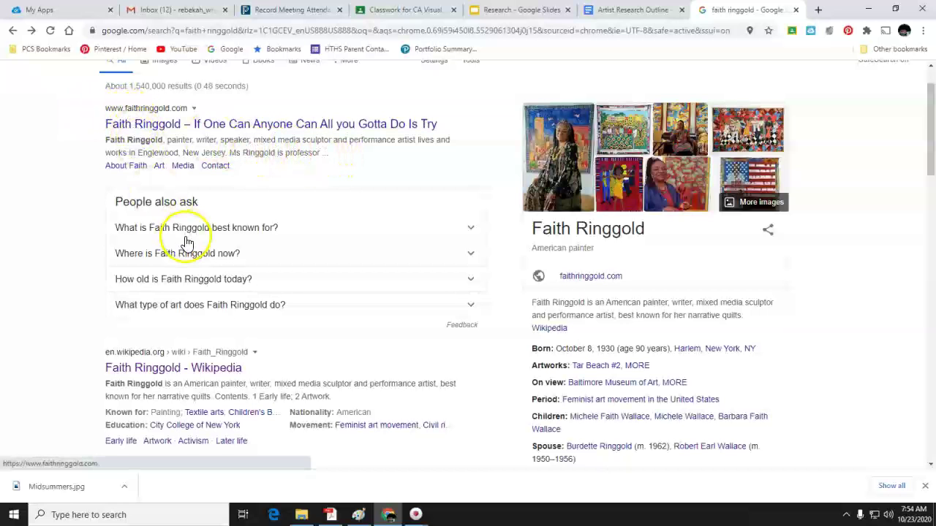
Scroll down and back up through the Google results for faith ringgold.
{"action": "scroll", "coordinate": [186, 236], "scroll_direction": "down", "scroll_amount": 4}
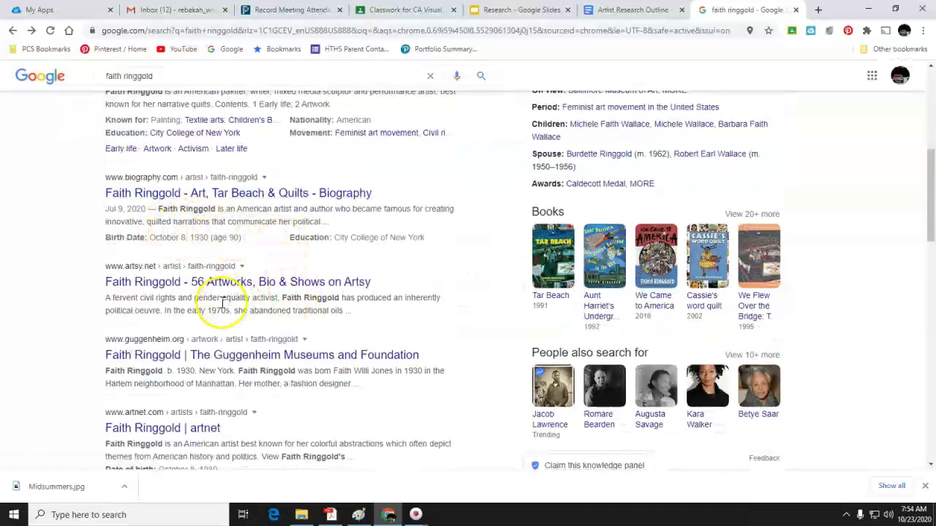
{"action": "scroll", "coordinate": [222, 301], "scroll_direction": "down", "scroll_amount": 3}
{"action": "scroll", "coordinate": [226, 243], "scroll_direction": "down", "scroll_amount": 7}
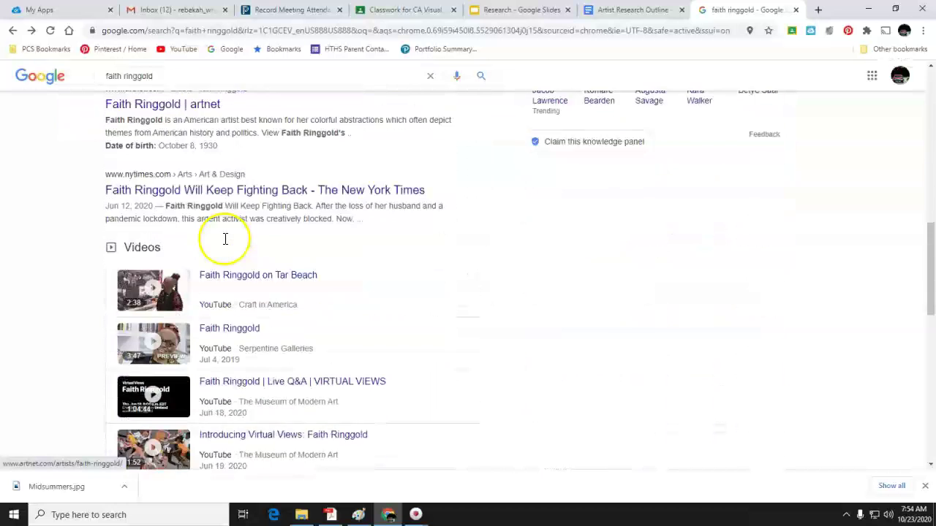
{"action": "scroll", "coordinate": [229, 242], "scroll_direction": "up", "scroll_amount": 14}
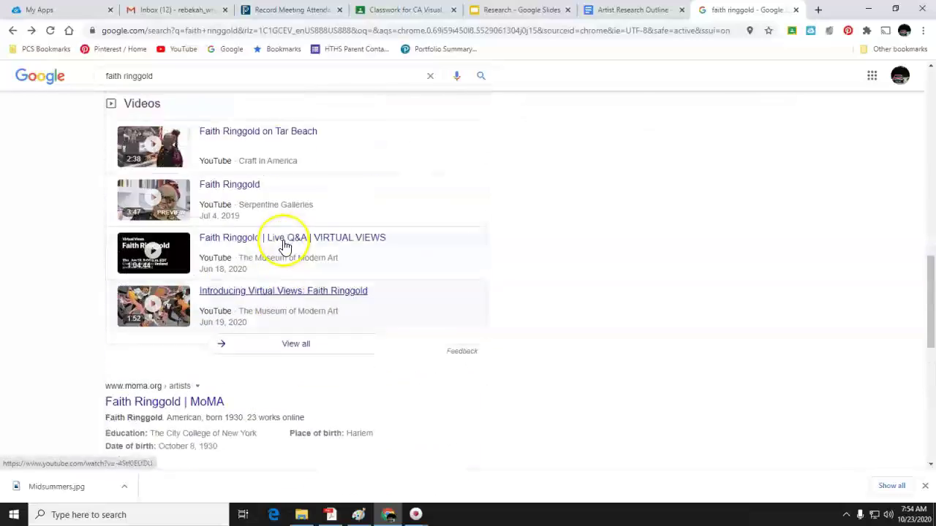
{"action": "scroll", "coordinate": [283, 243], "scroll_direction": "up", "scroll_amount": 3}
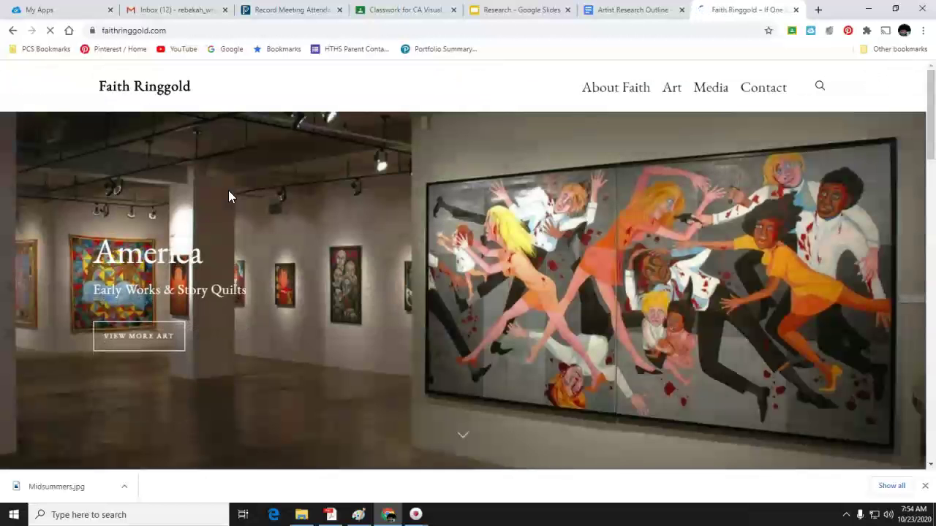
Scroll the faithringgold.com homepage past Artworks and Videos & Media to 'Who is Faith Ringgold?'.
{"action": "left_click", "coordinate": [297, 202]}
{"action": "scroll", "coordinate": [306, 209], "scroll_direction": "down", "scroll_amount": 3}
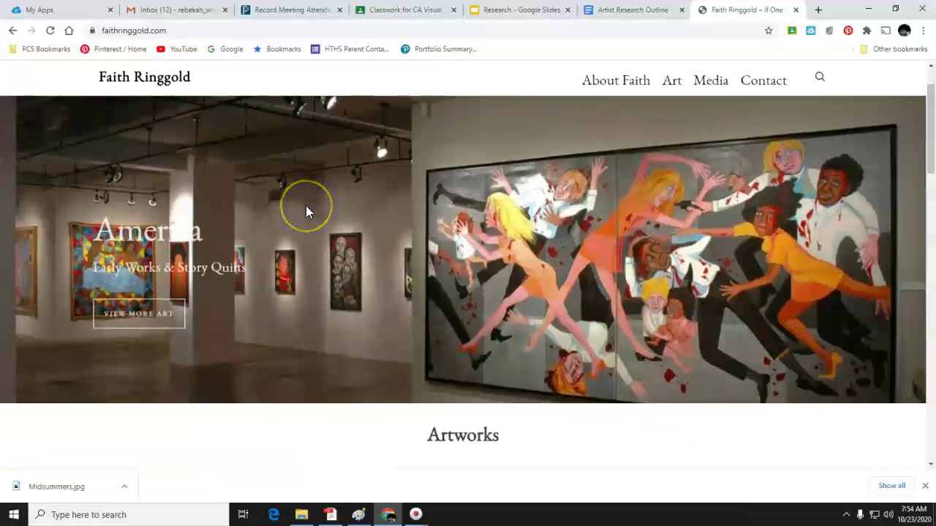
{"action": "scroll", "coordinate": [305, 210], "scroll_direction": "down", "scroll_amount": 6}
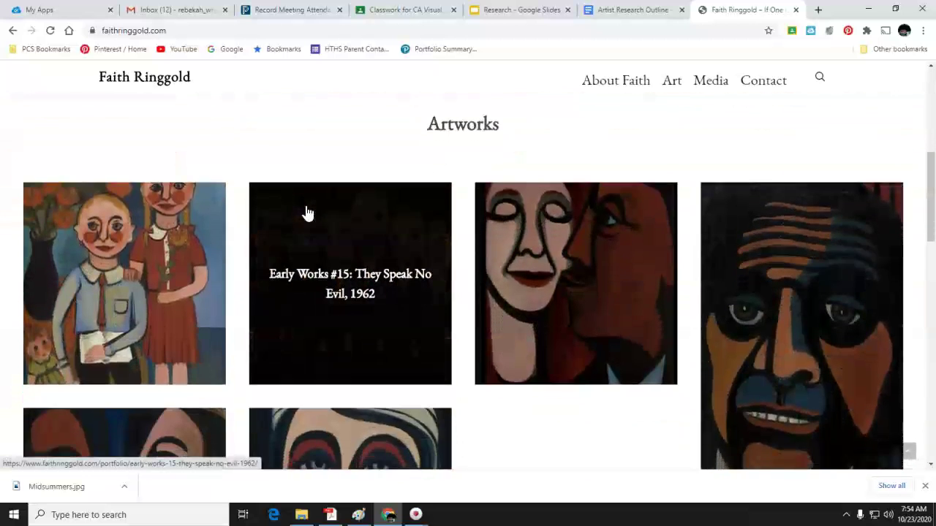
{"action": "scroll", "coordinate": [305, 211], "scroll_direction": "down", "scroll_amount": 5}
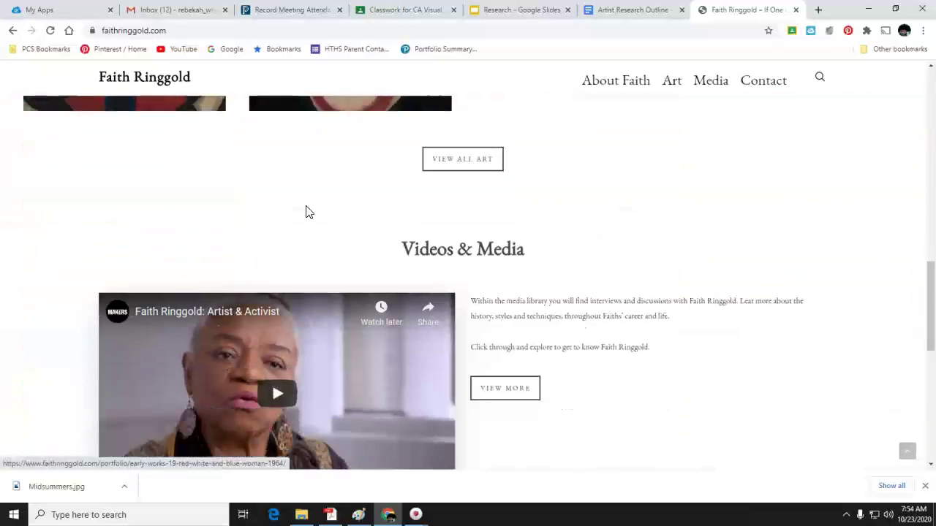
{"action": "scroll", "coordinate": [306, 210], "scroll_direction": "down", "scroll_amount": 1}
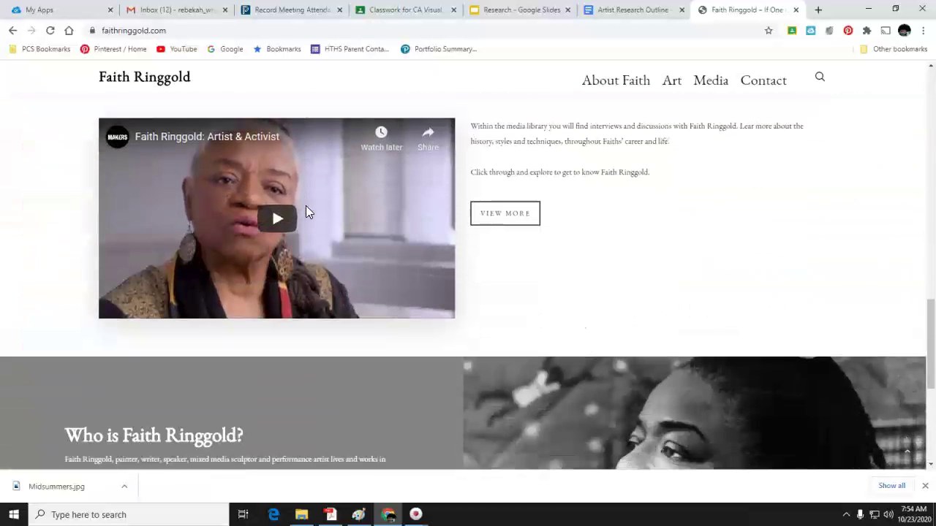
{"action": "scroll", "coordinate": [306, 210], "scroll_direction": "down", "scroll_amount": 2}
{"action": "scroll", "coordinate": [307, 214], "scroll_direction": "down", "scroll_amount": 2}
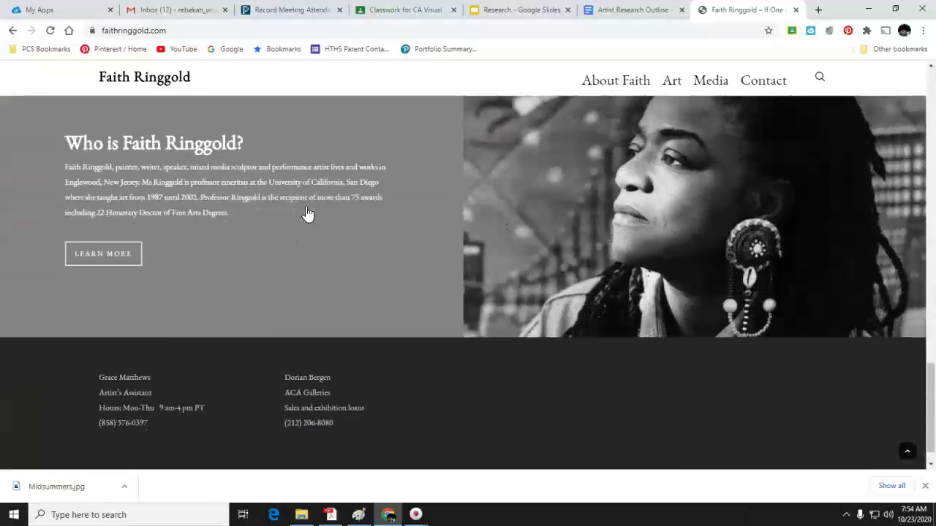
{"action": "scroll", "coordinate": [308, 214], "scroll_direction": "down", "scroll_amount": 1}
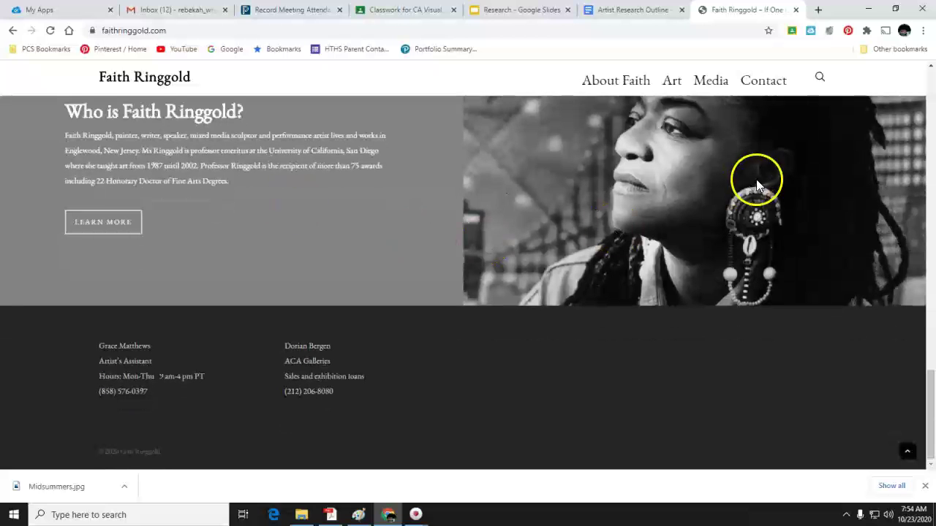
Open the Art page, check About Faith, and browse the 1960s early works and Black Light Series paintings.
{"action": "left_click", "coordinate": [672, 83]}
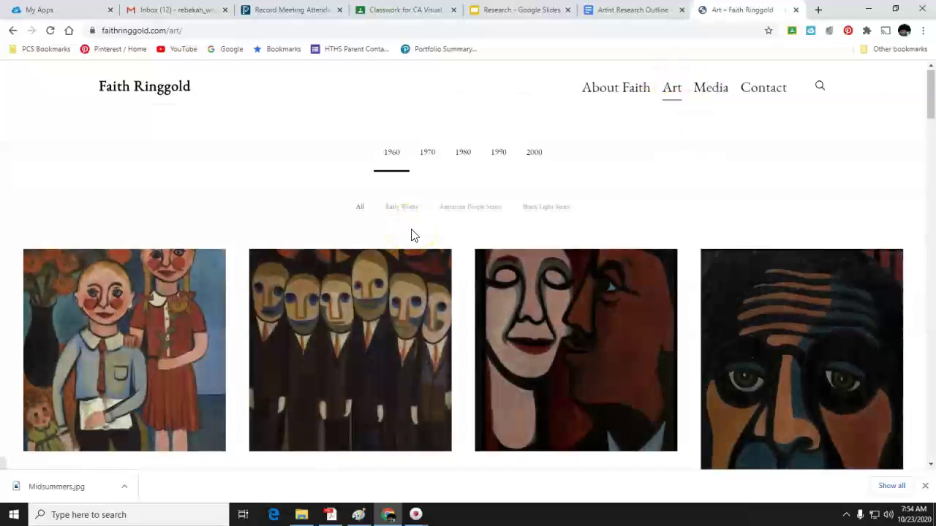
{"action": "scroll", "coordinate": [413, 236], "scroll_direction": "down", "scroll_amount": 2}
{"action": "scroll", "coordinate": [439, 237], "scroll_direction": "down", "scroll_amount": 5}
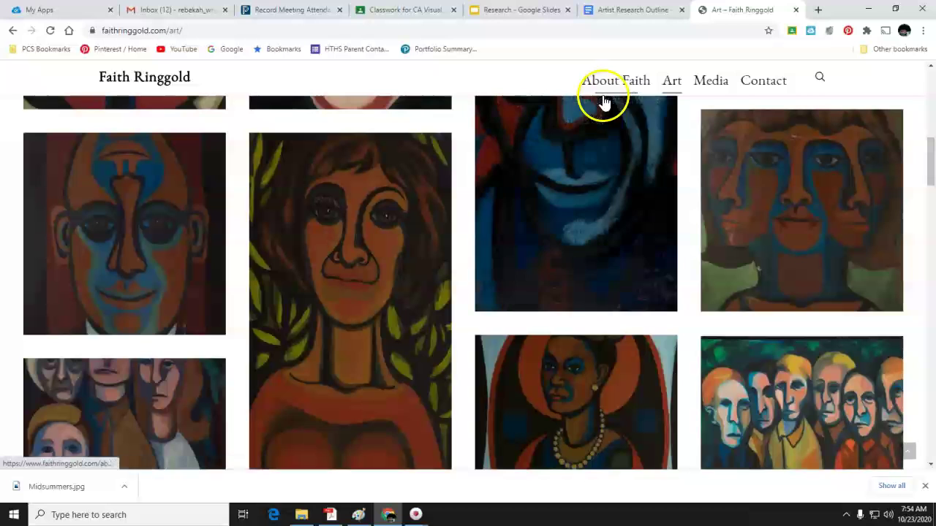
{"action": "left_click", "coordinate": [602, 85]}
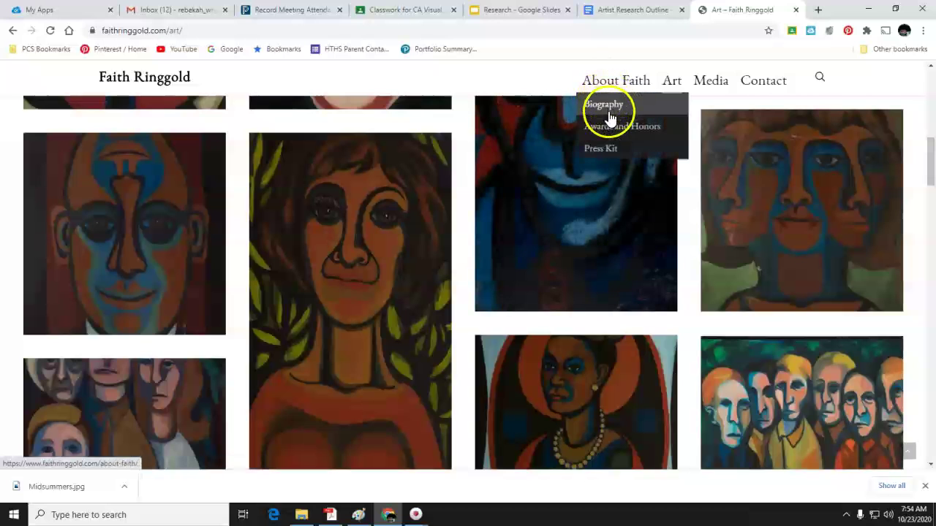
{"action": "scroll", "coordinate": [332, 264], "scroll_direction": "down", "scroll_amount": 10}
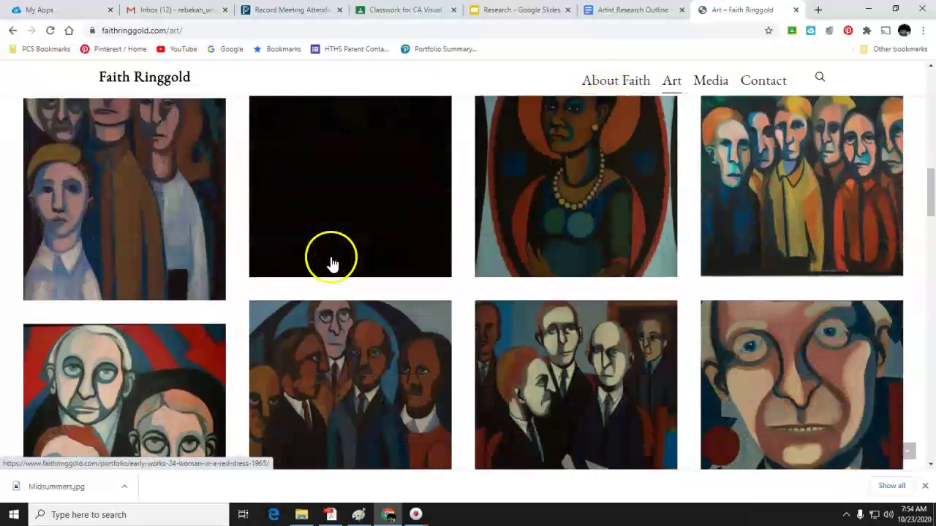
{"action": "scroll", "coordinate": [339, 255], "scroll_direction": "down", "scroll_amount": 10}
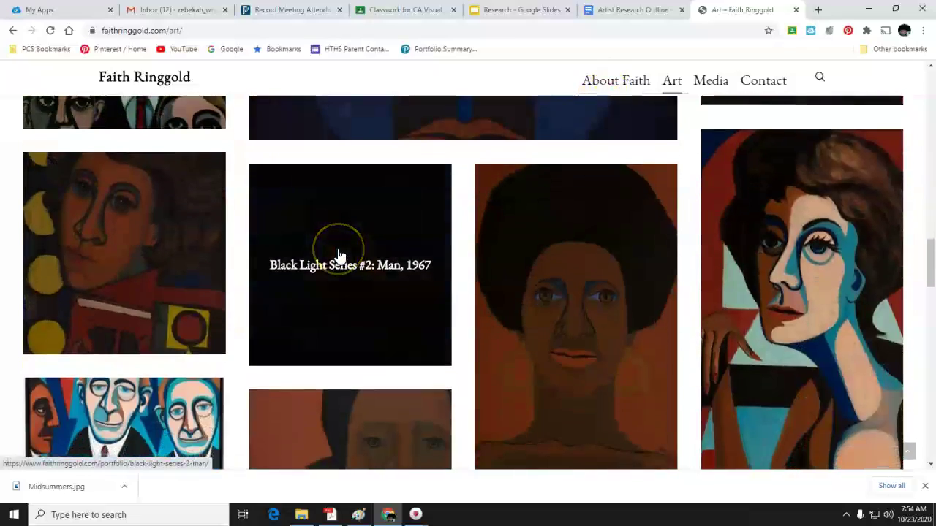